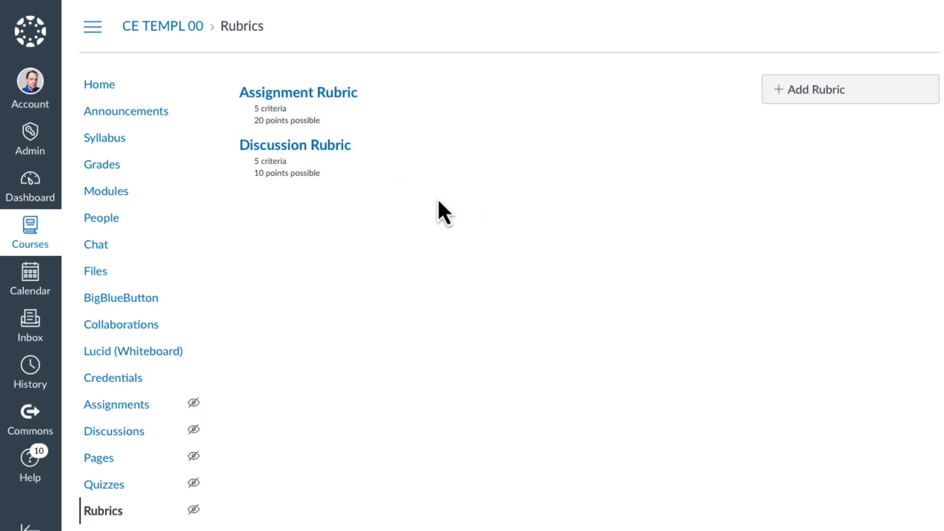
# Open the Discussion Rubric and examine the rating levels and point ranges of its criteria, from Excellent to Needs Improvement.
pyautogui.click(291, 147)
pyautogui.scroll(-2, 741, 221)
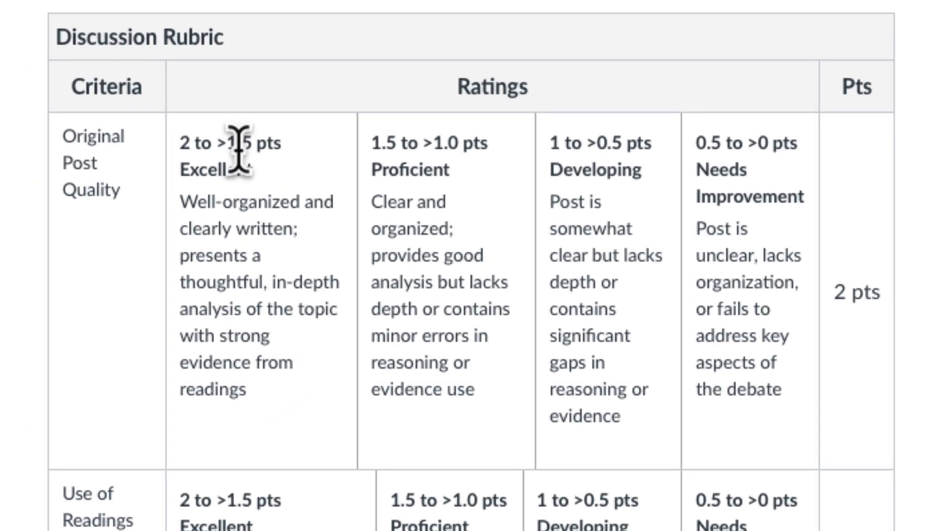
pyautogui.moveTo(181, 146); pyautogui.dragTo(246, 175)
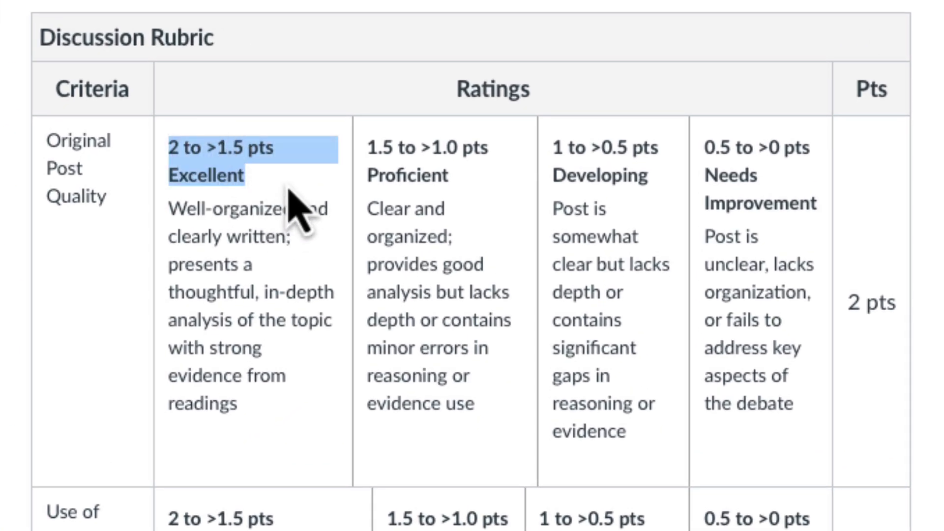
pyautogui.click(290, 188)
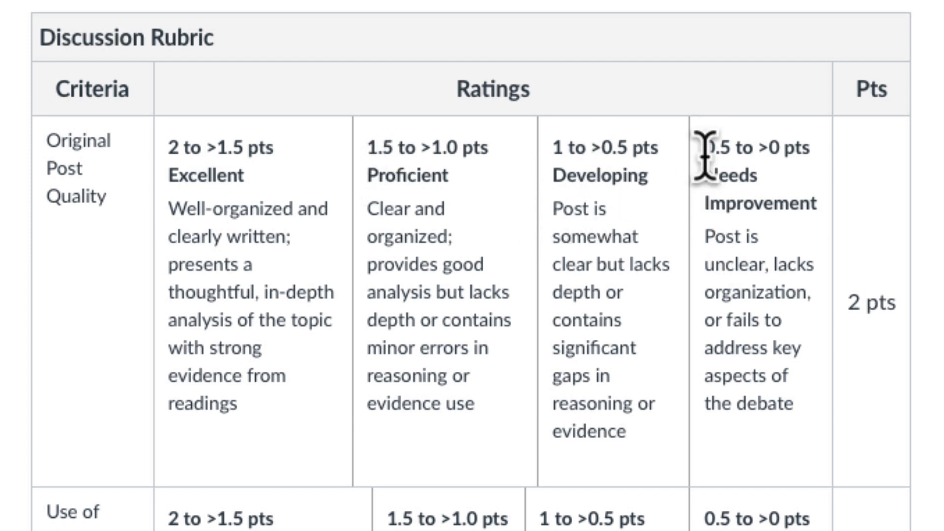
pyautogui.moveTo(704, 152); pyautogui.dragTo(805, 190)
pyautogui.click(805, 193)
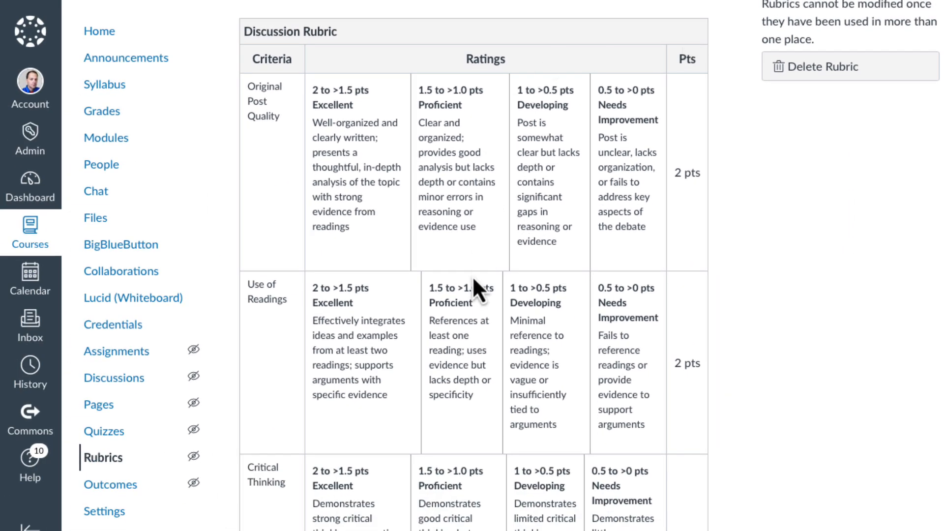
pyautogui.scroll(1, 678, 382)
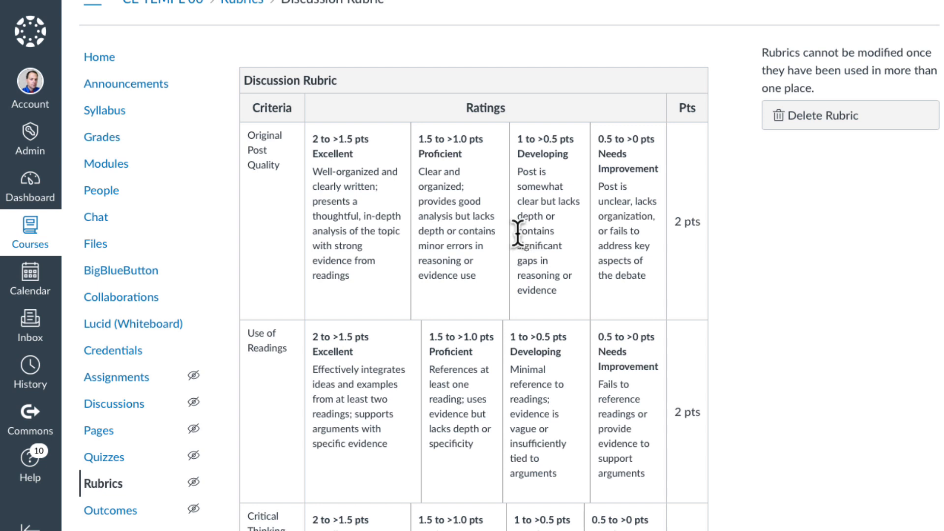
pyautogui.moveTo(470, 429); pyautogui.dragTo(460, 415)
pyautogui.click(393, 241)
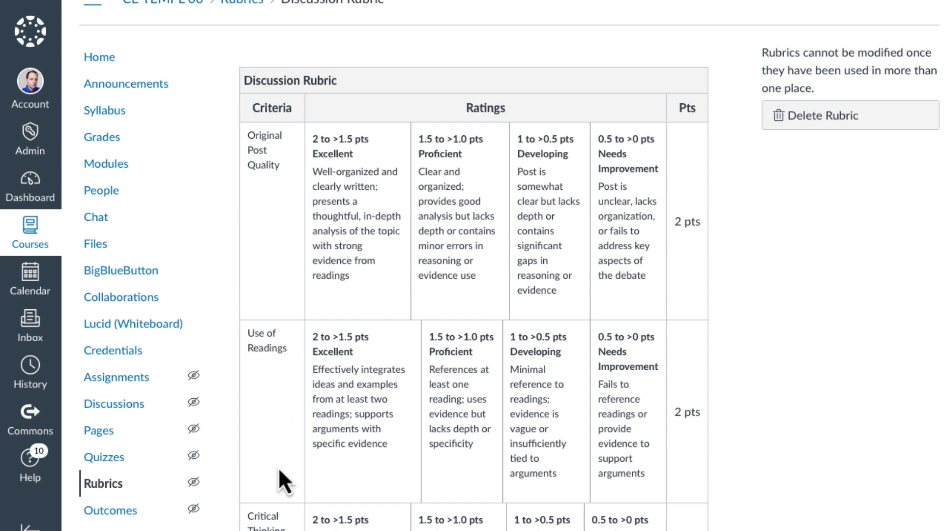
# Return to the course's rubric list and open the Assignment Rubric to view its criteria.
pyautogui.click(101, 483)
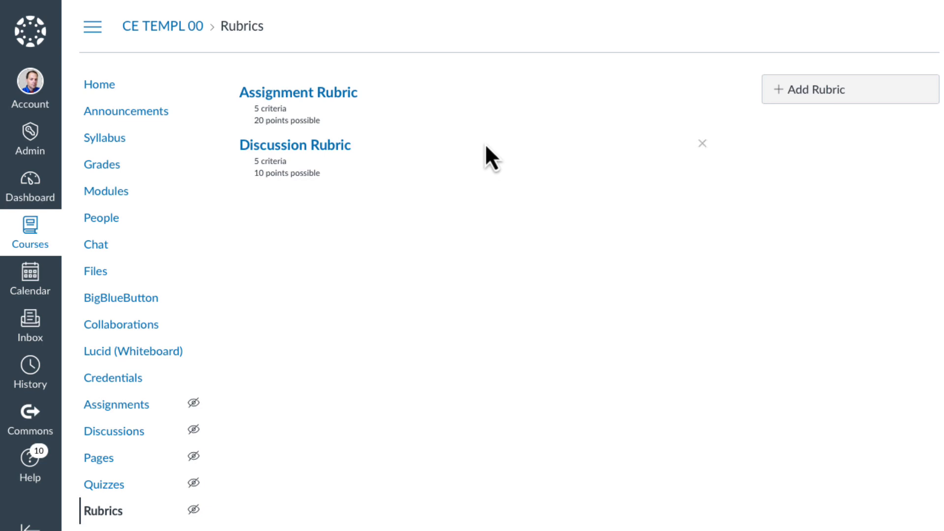
pyautogui.click(285, 96)
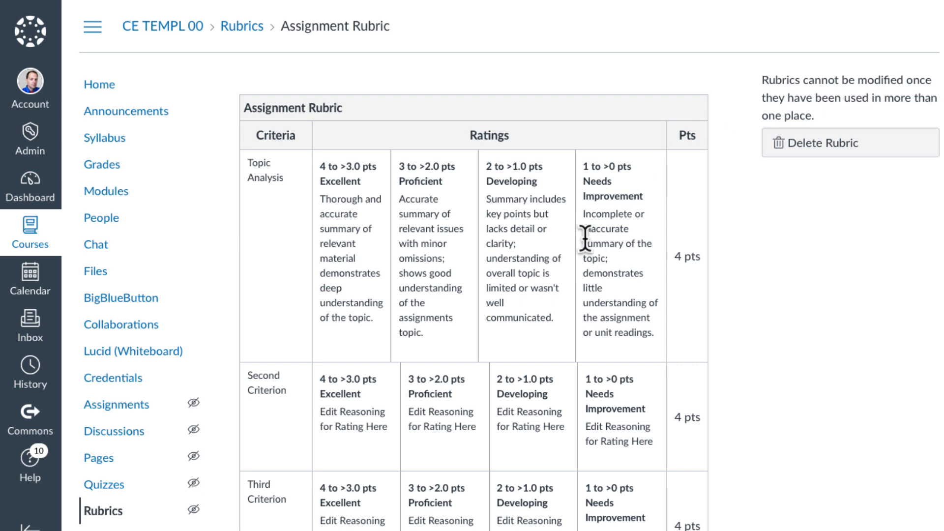
# Open "Assignment 1b: [Assignment Name] Submission" from the course assignments and go to its attached Assignment Rubric.
pyautogui.click(104, 411)
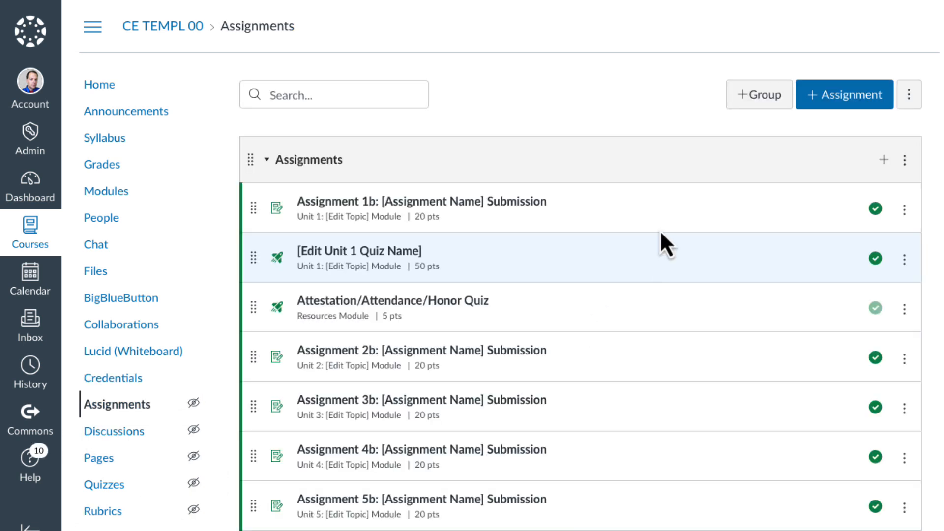
pyautogui.click(462, 203)
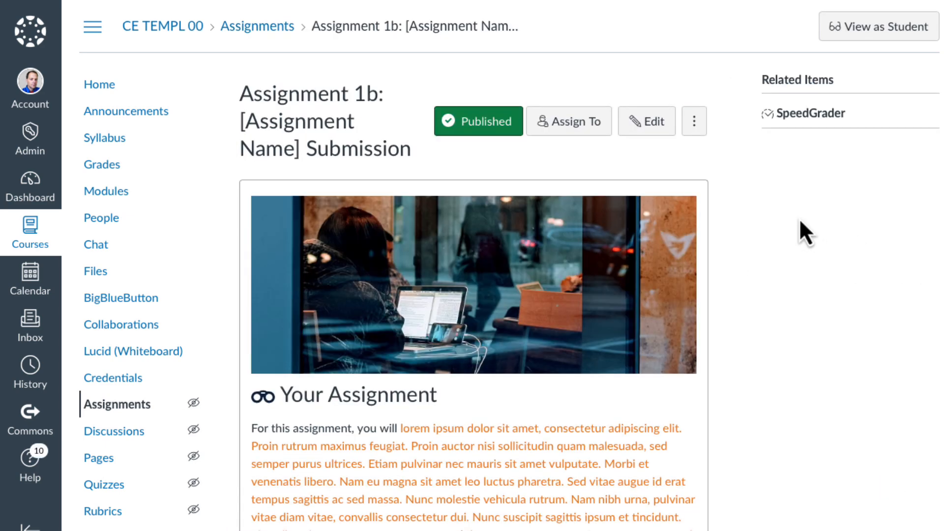
pyautogui.scroll(-15, 739, 211)
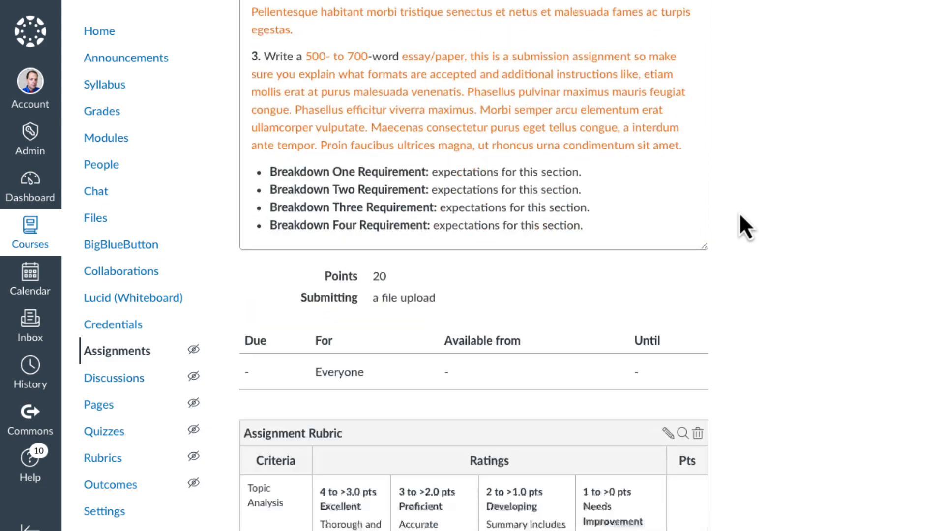
pyautogui.scroll(-3, 739, 212)
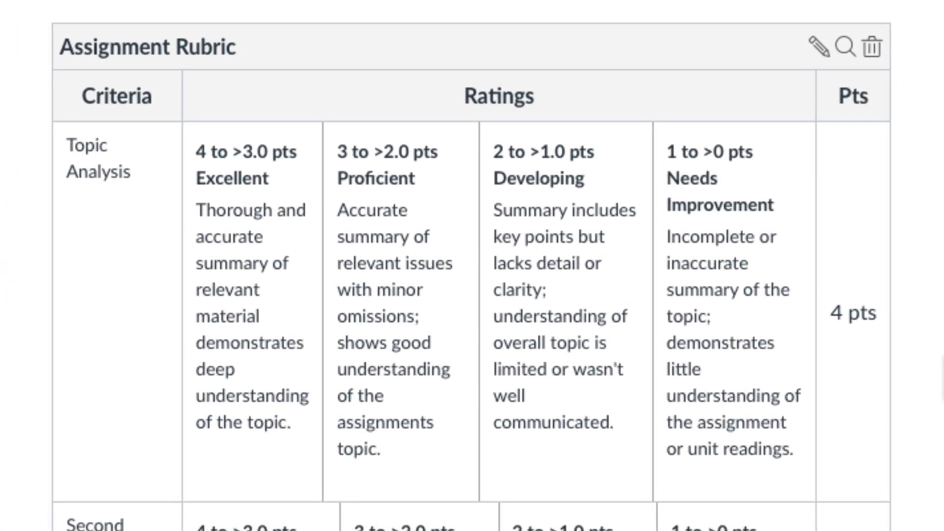
# Open the attached Assignment Rubric for editing, agreeing to create a new rubric based on the old one.
pyautogui.click(819, 49)
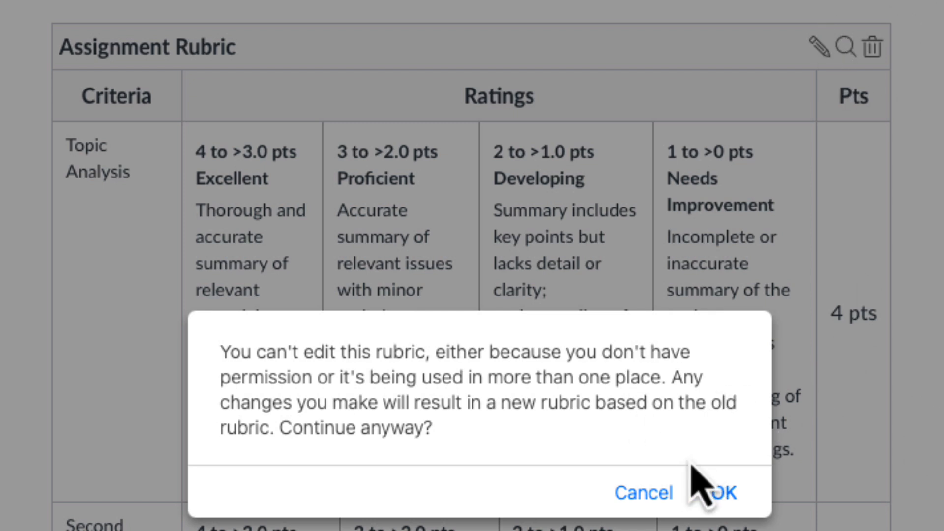
pyautogui.click(664, 489)
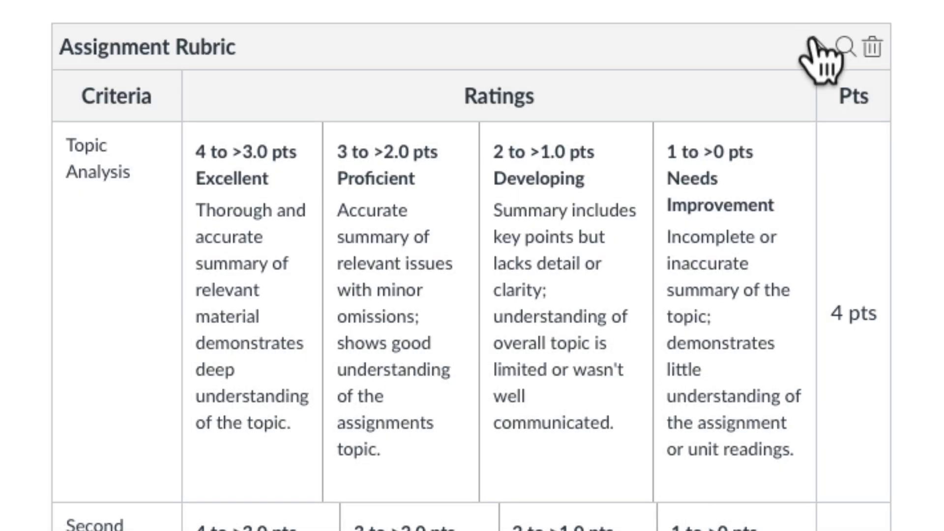
pyautogui.click(819, 46)
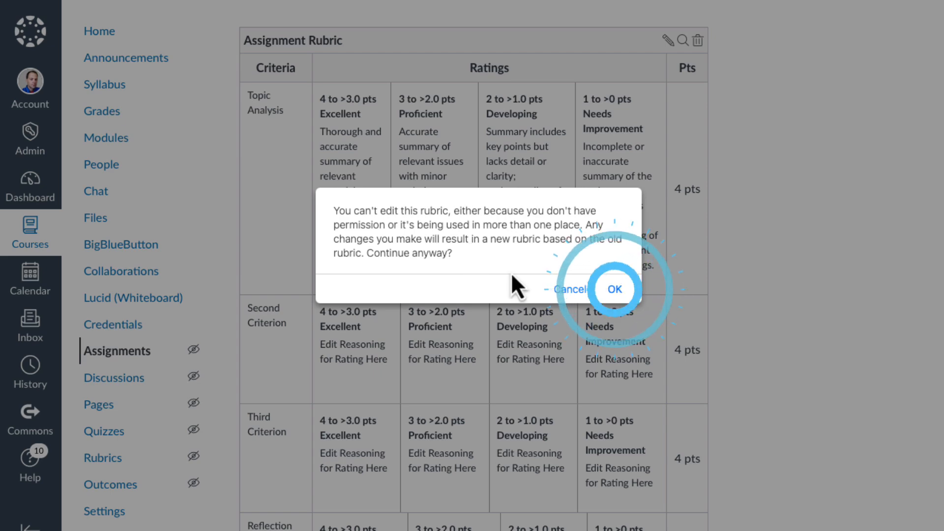
pyautogui.click(615, 290)
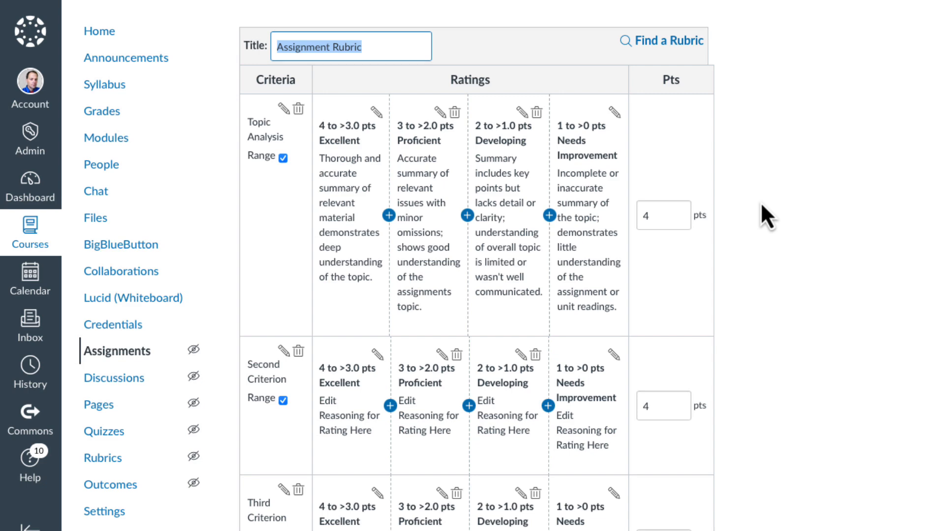
pyautogui.scroll(-1, 761, 202)
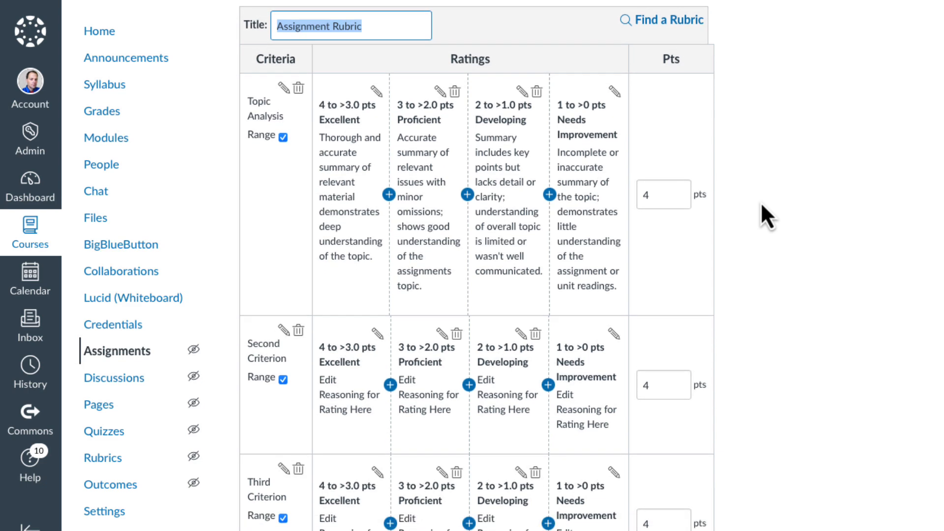
pyautogui.scroll(1, 760, 202)
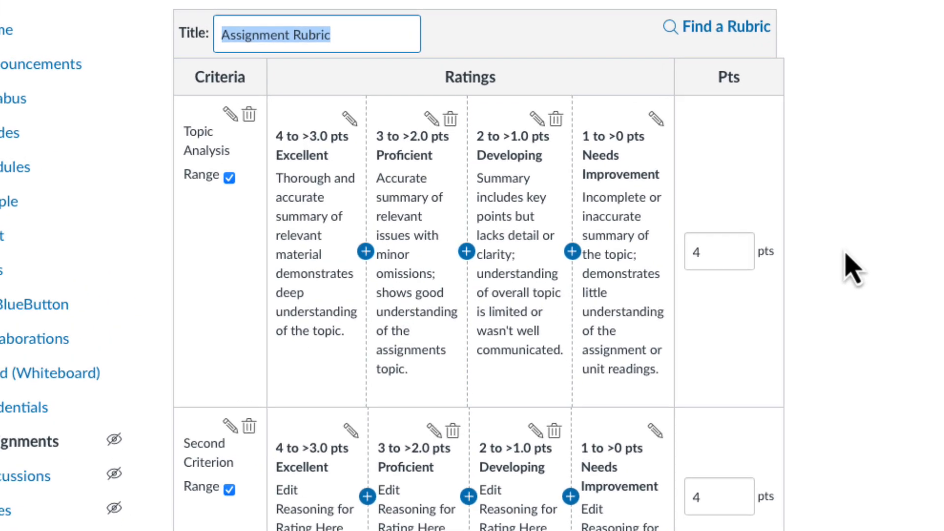
pyautogui.click(284, 36)
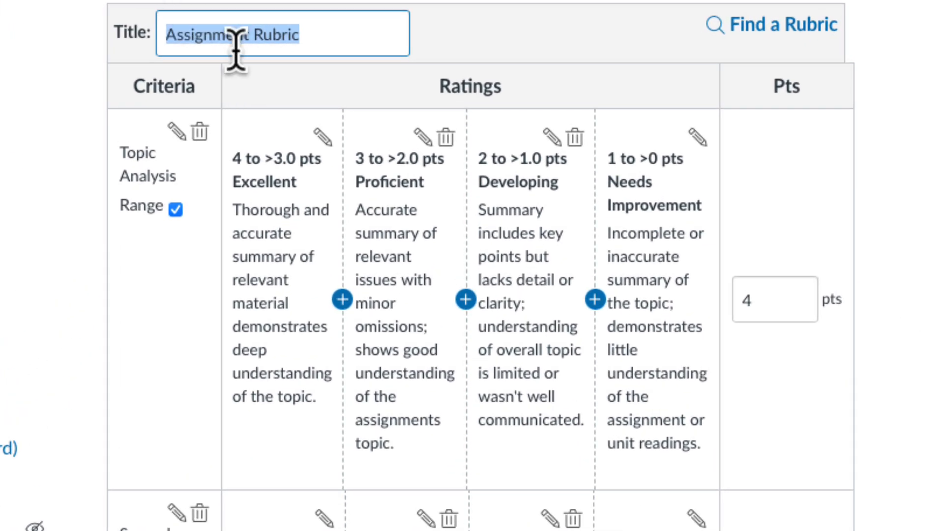
pyautogui.moveTo(246, 35); pyautogui.dragTo(167, 36)
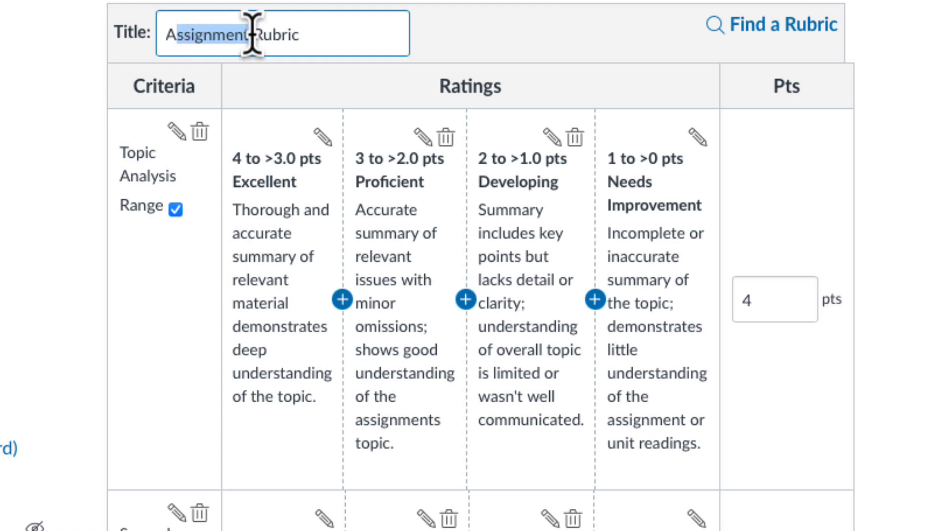
pyautogui.click(327, 33)
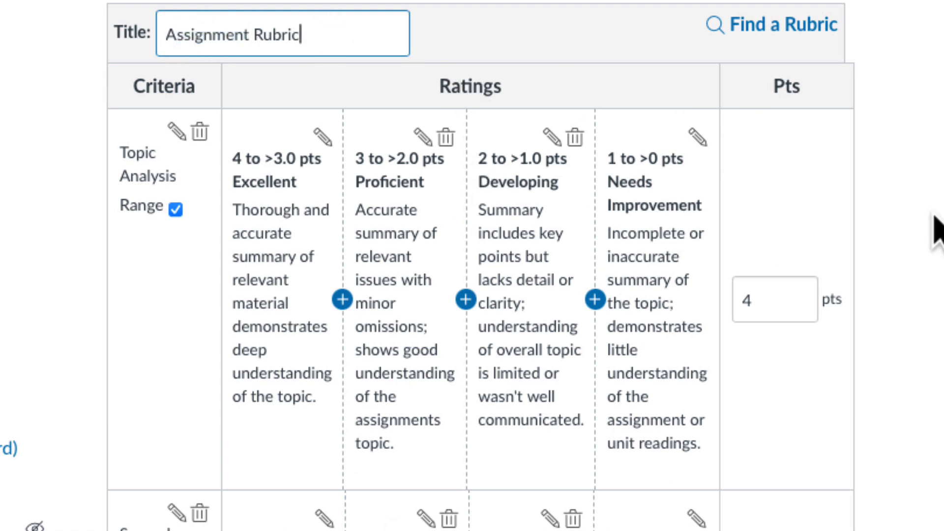
pyautogui.click(937, 231)
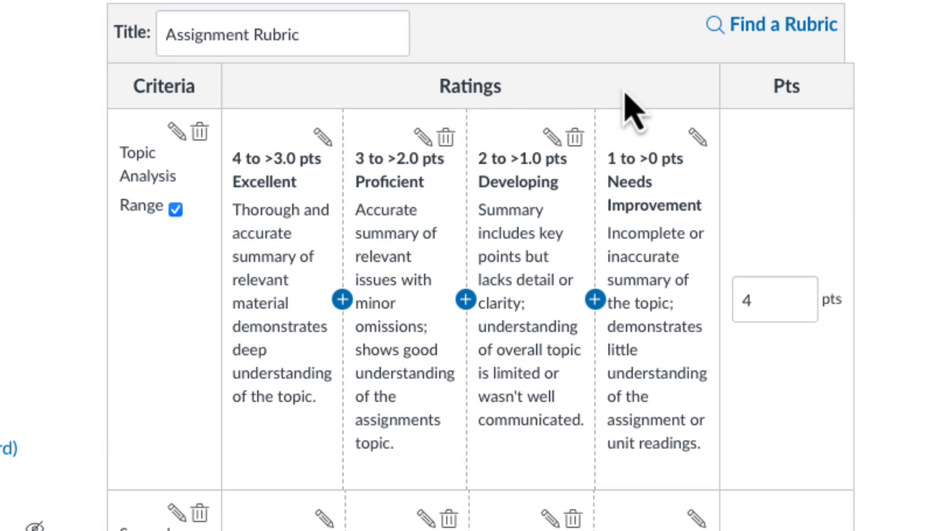
# Examine the score, title and description fields of the Topic Analysis criterion's Excellent and Proficient ratings without changing them.
pyautogui.click(322, 138)
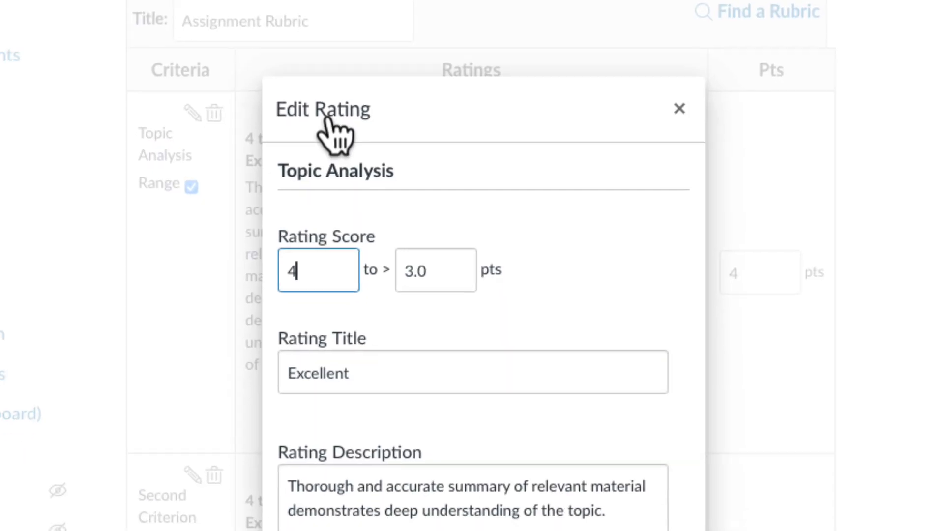
pyautogui.click(679, 108)
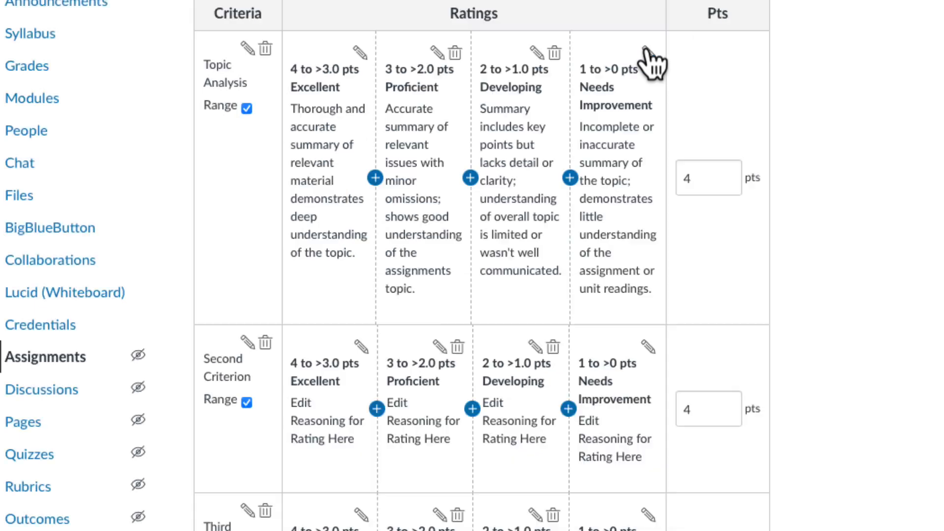
pyautogui.click(437, 52)
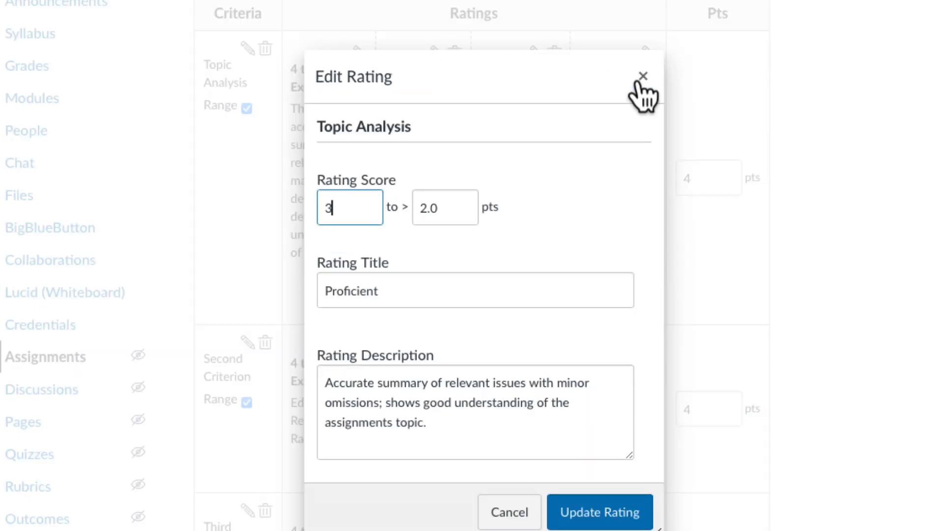
pyautogui.click(639, 83)
pyautogui.click(359, 53)
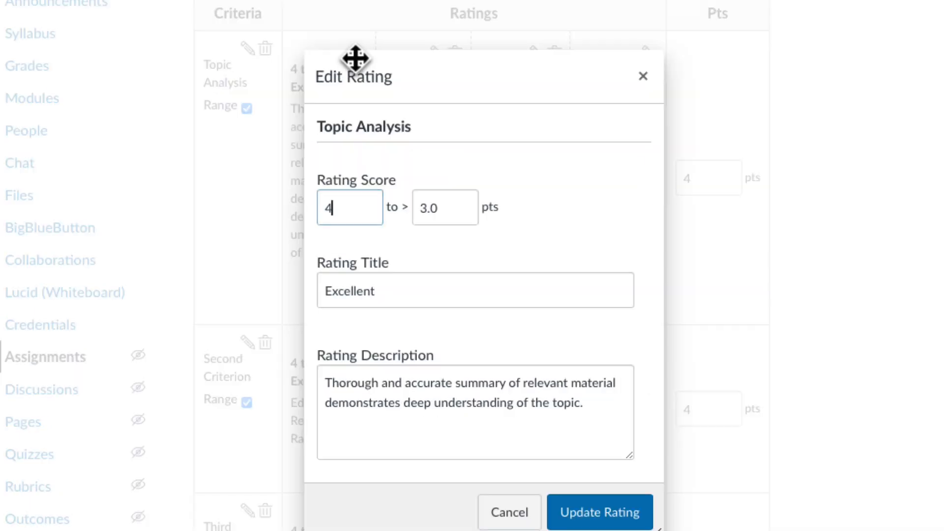
pyautogui.click(642, 79)
pyautogui.click(370, 63)
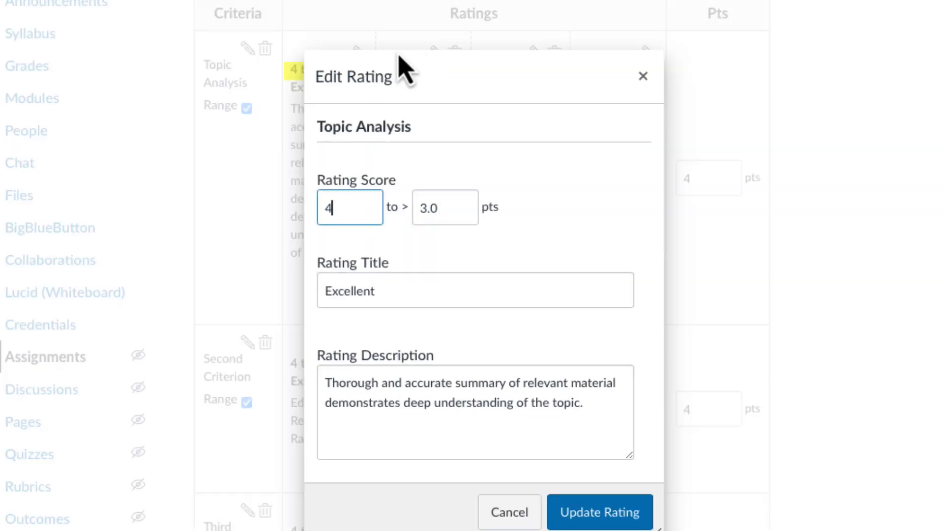
pyautogui.click(642, 77)
pyautogui.click(439, 55)
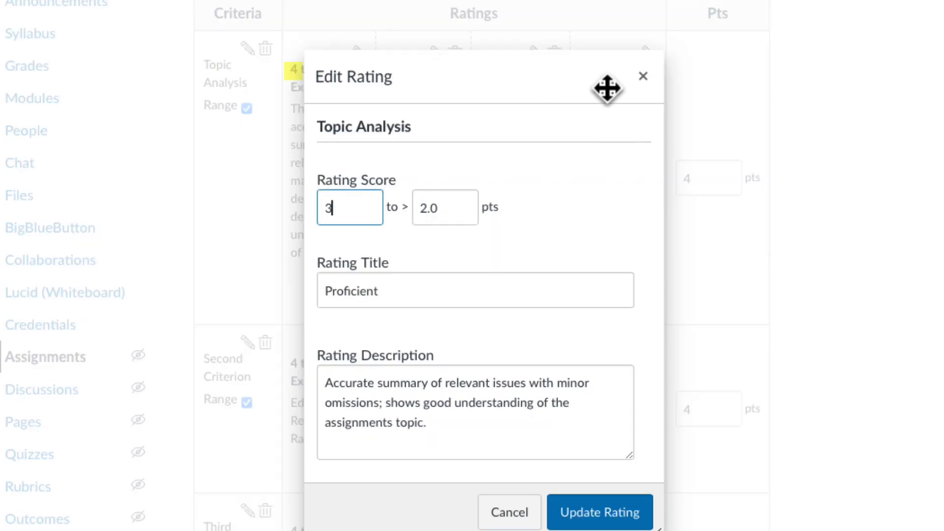
pyautogui.click(643, 79)
# Set the Topic Analysis criterion's total to 20 points.
pyautogui.click(691, 167)
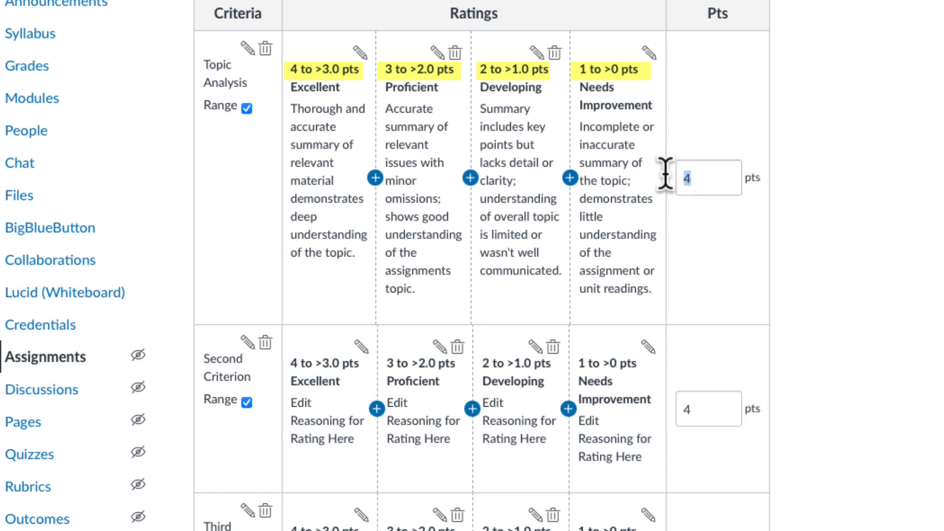
pyautogui.write('20')
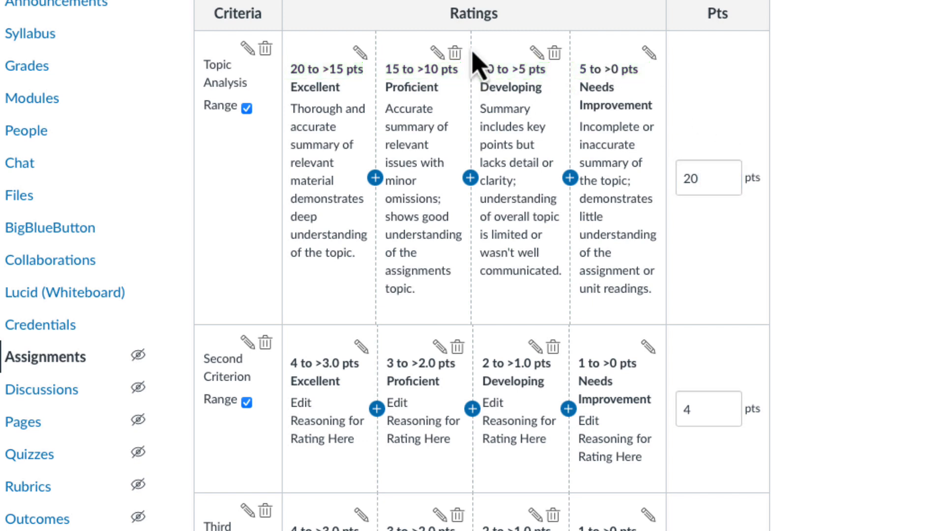
# Replace the description of the Topic Analysis criterion's Excellent rating with "This was amazing." and update the rating.
pyautogui.click(359, 53)
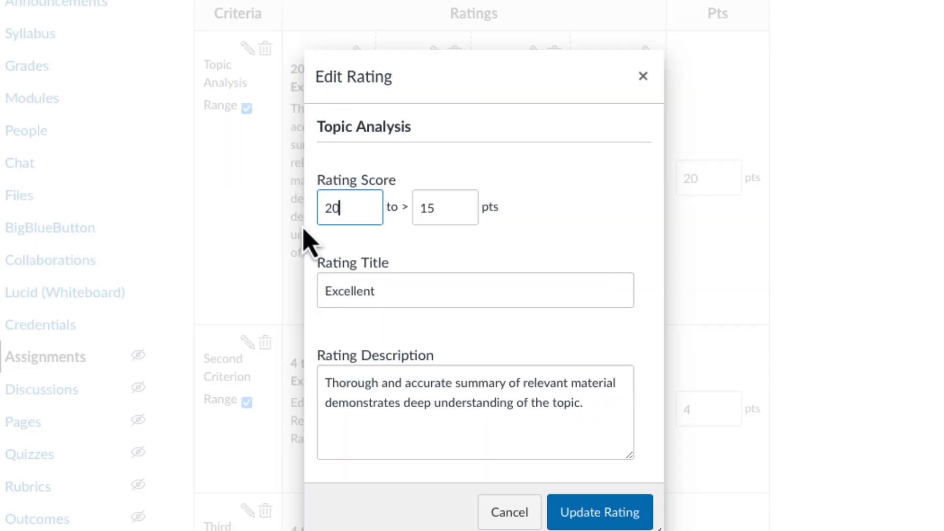
pyautogui.moveTo(390, 295); pyautogui.dragTo(316, 290)
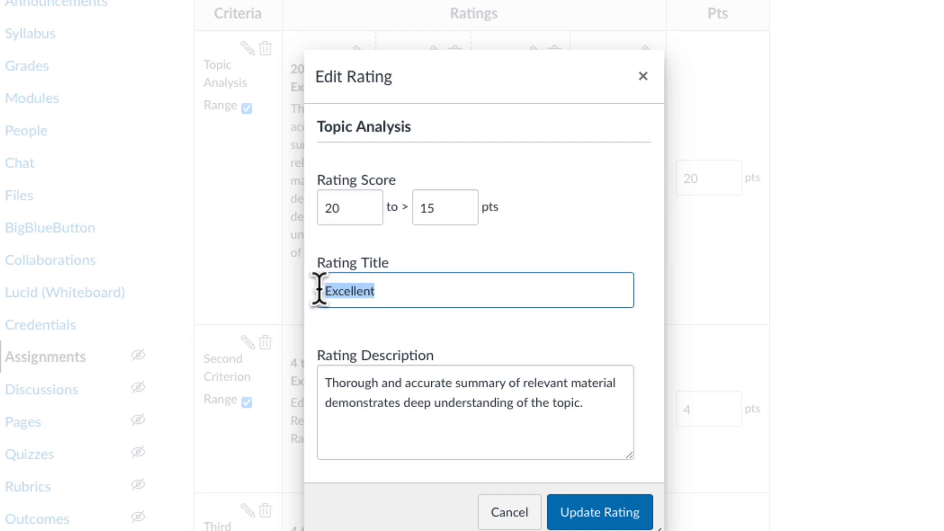
pyautogui.click(517, 437)
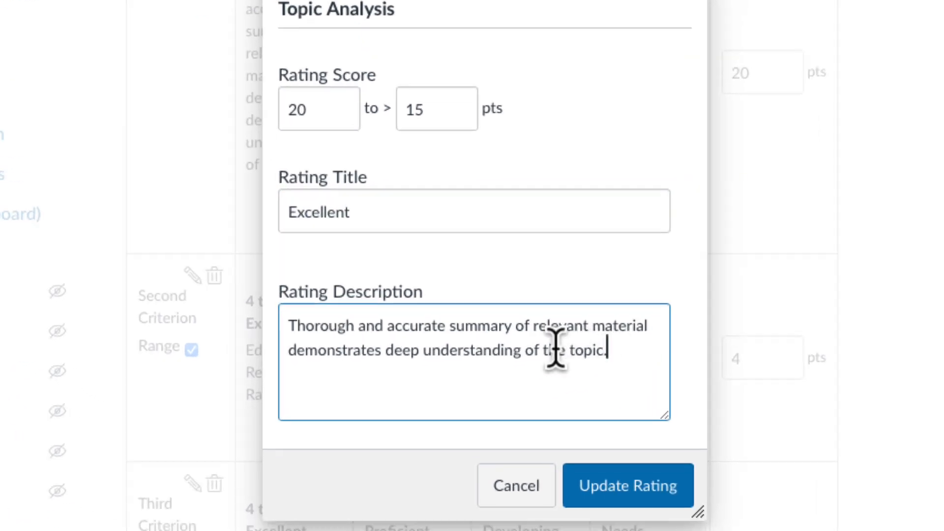
pyautogui.moveTo(585, 404); pyautogui.dragTo(240, 373)
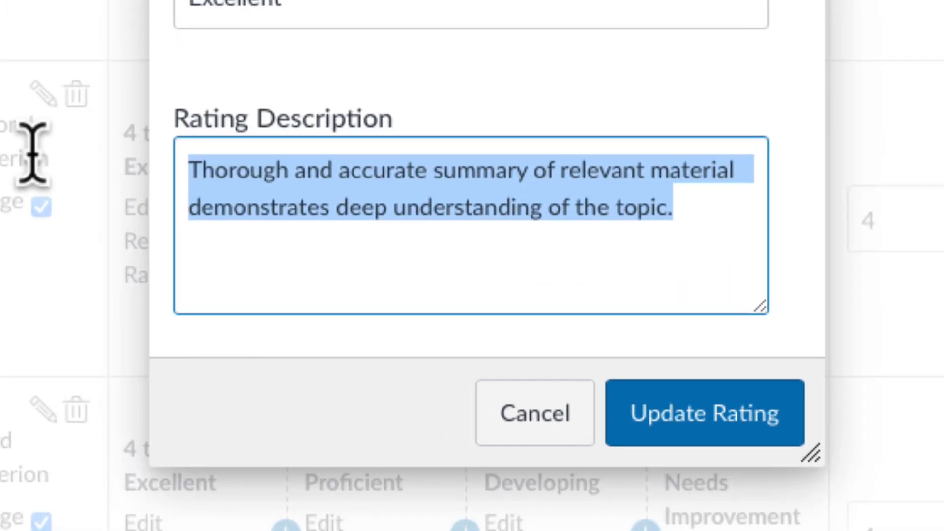
pyautogui.write('This was am')
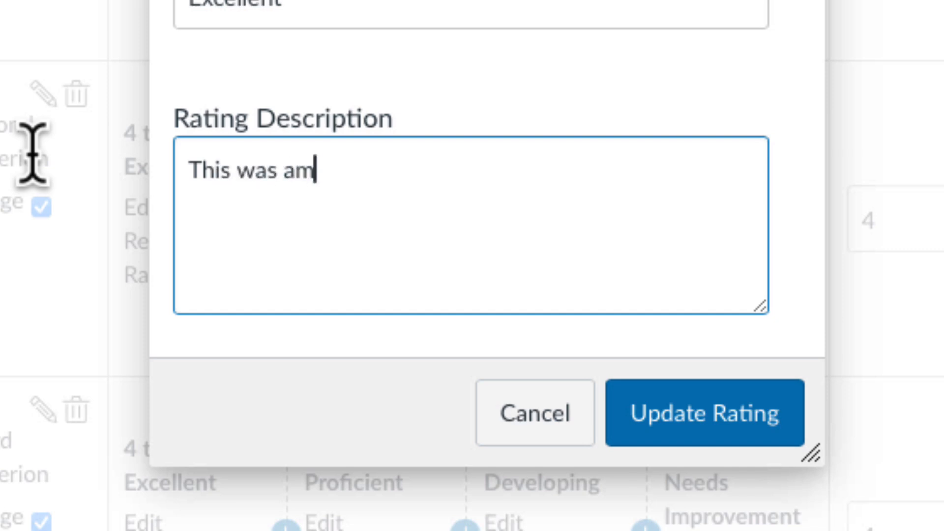
pyautogui.write('azing.')
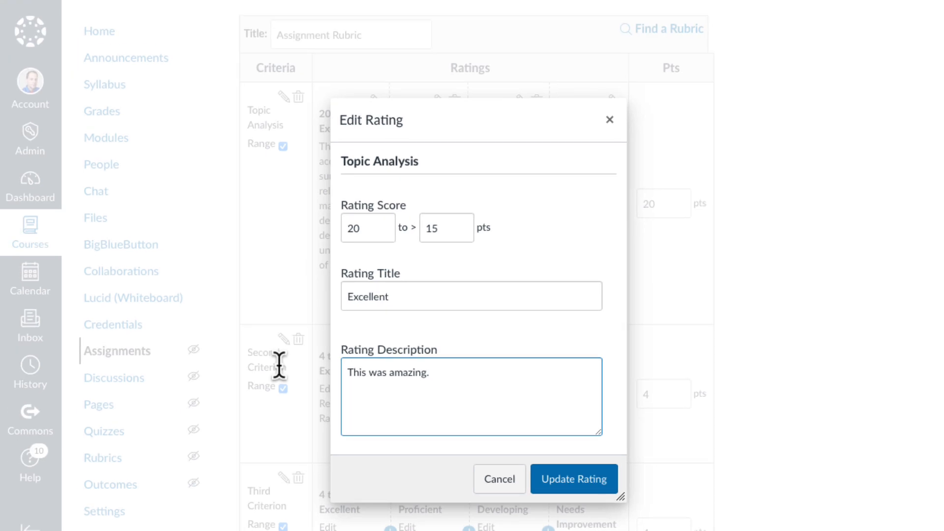
pyautogui.click(545, 484)
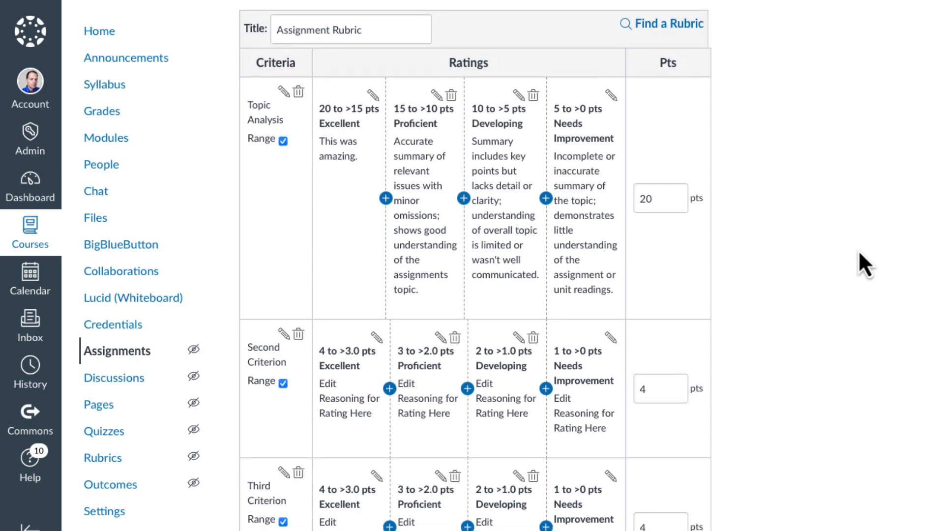
# Save the edited rubric and review it on the Assignment 1b page.
pyautogui.scroll(-10, 861, 254)
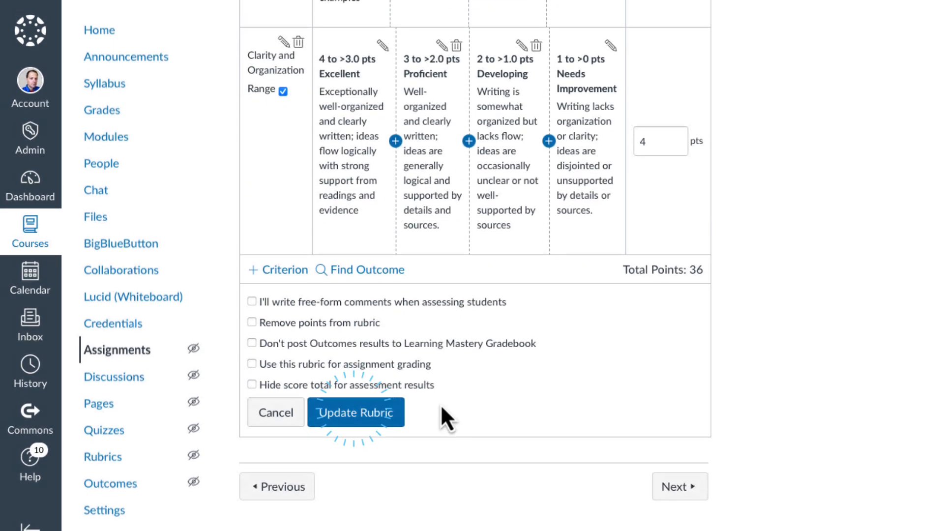
pyautogui.click(386, 413)
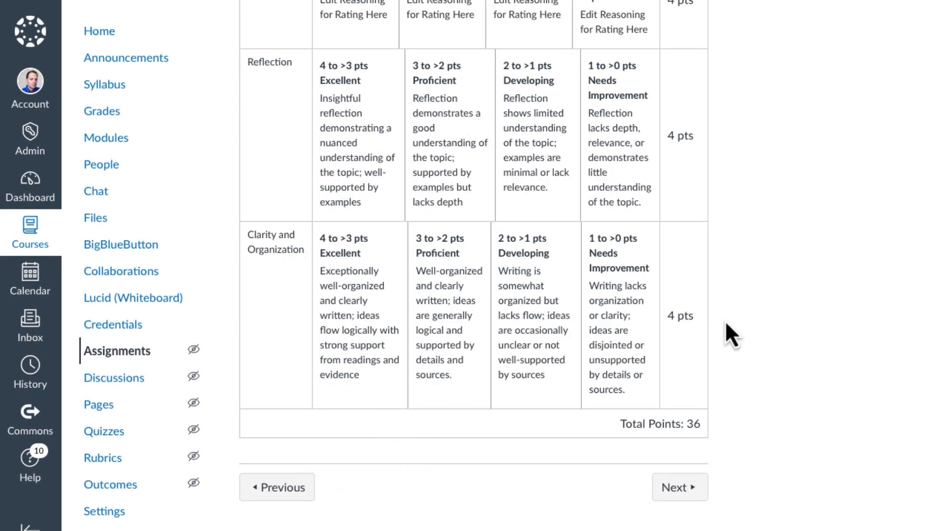
pyautogui.scroll(10, 885, 329)
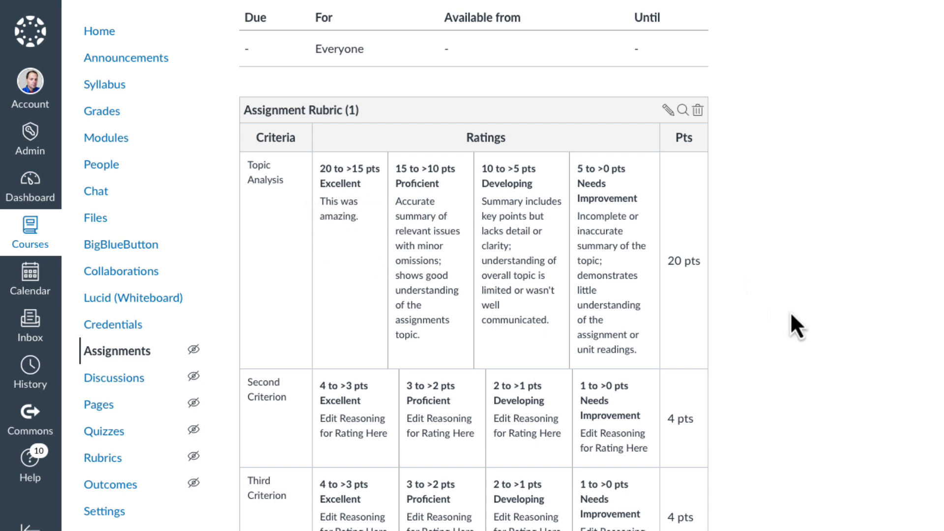
pyautogui.scroll(5, 792, 315)
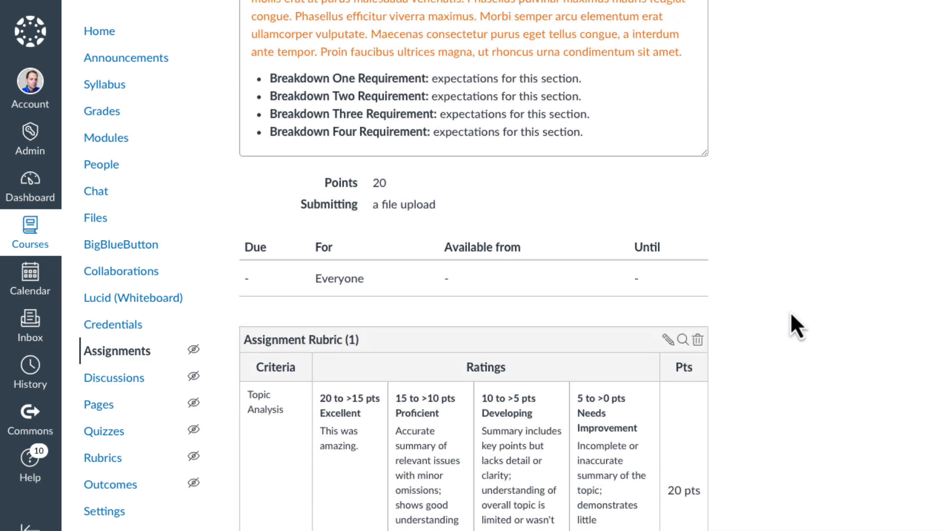
pyautogui.scroll(2, 790, 312)
pyautogui.scroll(-8, 787, 327)
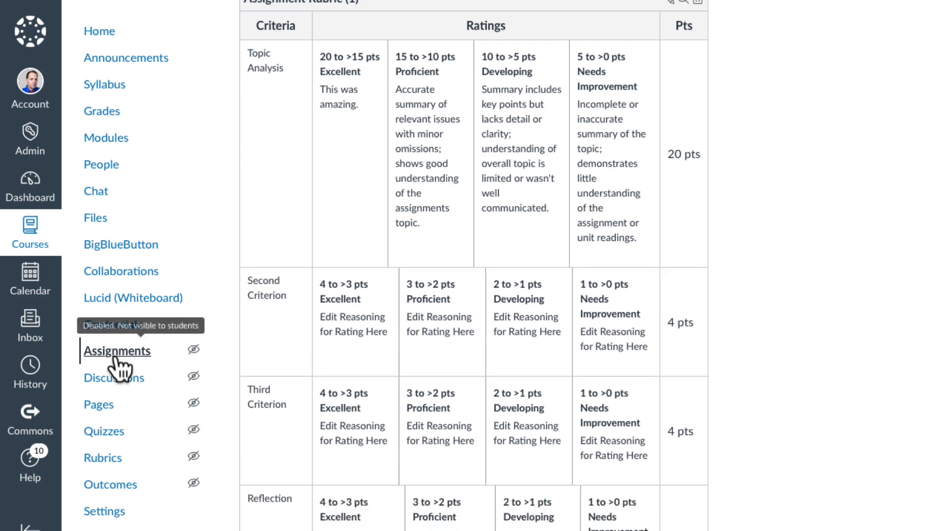
# Open "Assignment 2b: [Assignment Name] Submission" from the course assignments and examine the points and descriptions in its attached rubric.
pyautogui.click(115, 357)
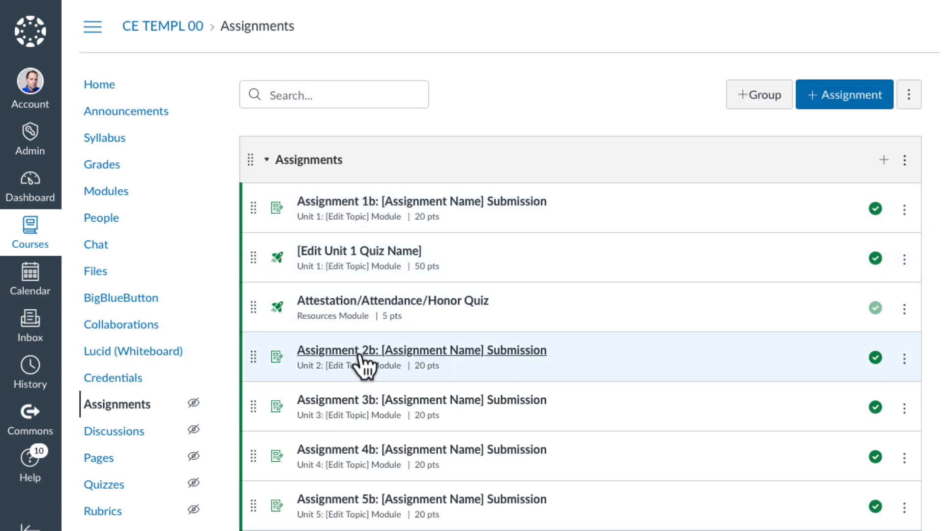
pyautogui.click(627, 334)
pyautogui.scroll(-15, 718, 317)
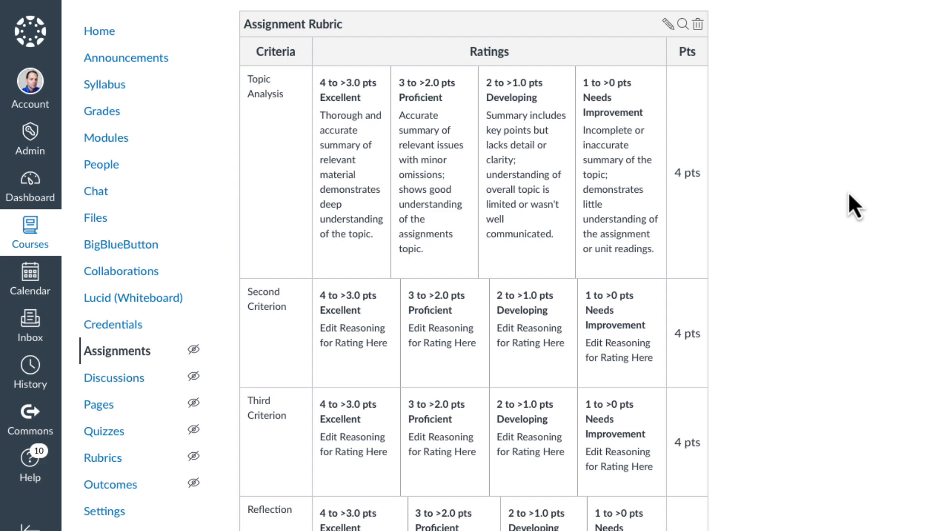
pyautogui.scroll(-4, 848, 192)
pyautogui.scroll(4, 848, 193)
pyautogui.scroll(1, 850, 194)
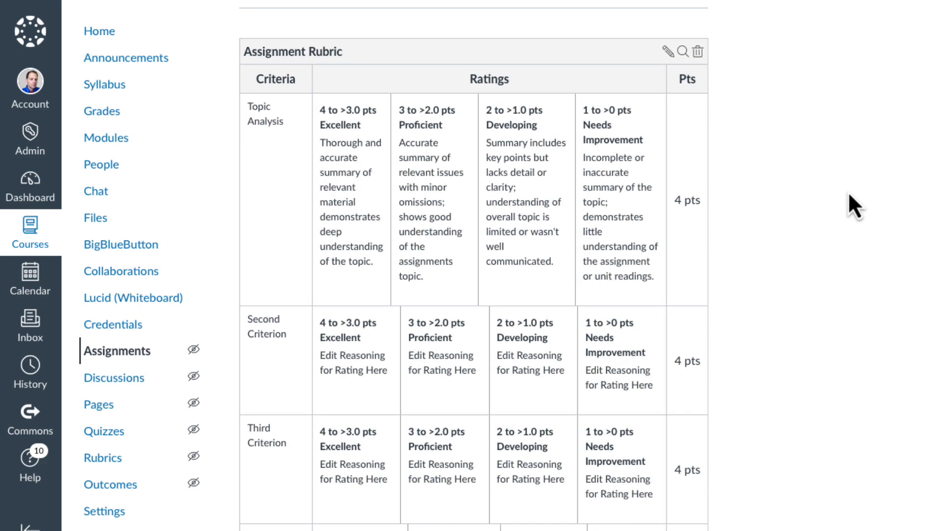
# Open the course's rubrics list and compare the points possible for Assignment Rubric and Assignment Rubric (1).
pyautogui.click(104, 458)
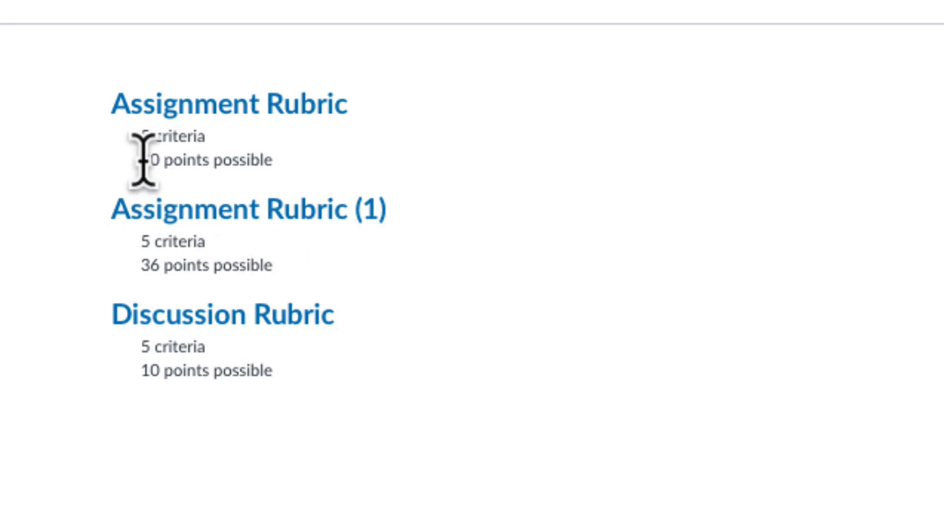
pyautogui.moveTo(141, 157); pyautogui.dragTo(280, 160)
pyautogui.click(344, 175)
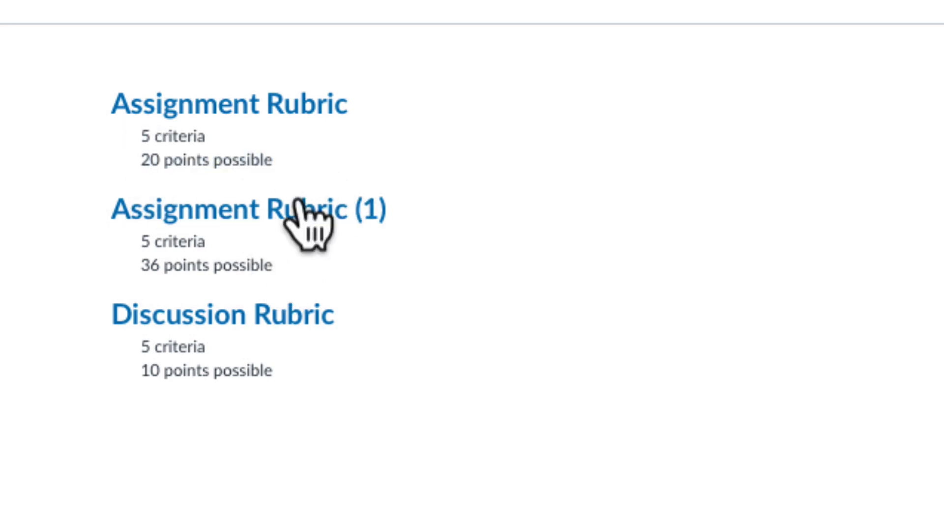
pyautogui.moveTo(142, 268); pyautogui.dragTo(274, 265)
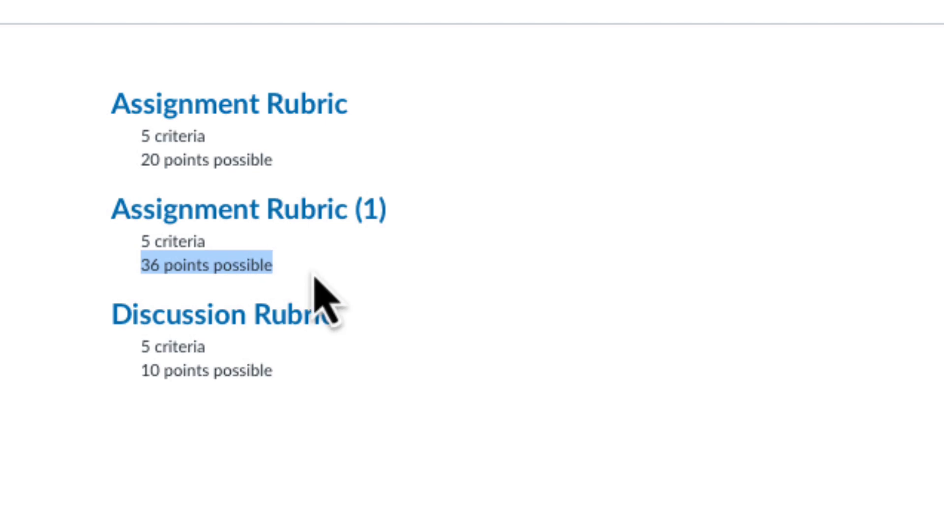
pyautogui.click(512, 312)
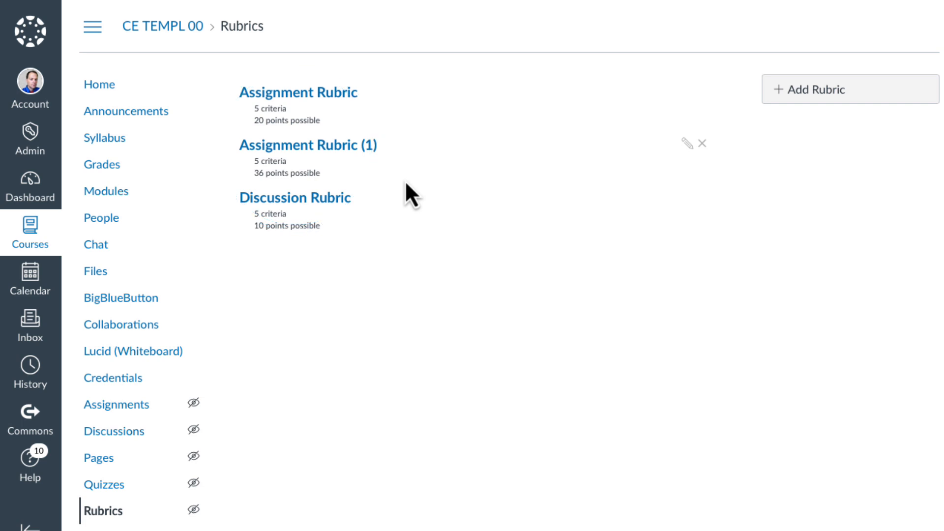
# Open Assignment Rubric (1) from the rubrics list and examine its criteria and ratings.
pyautogui.click(312, 147)
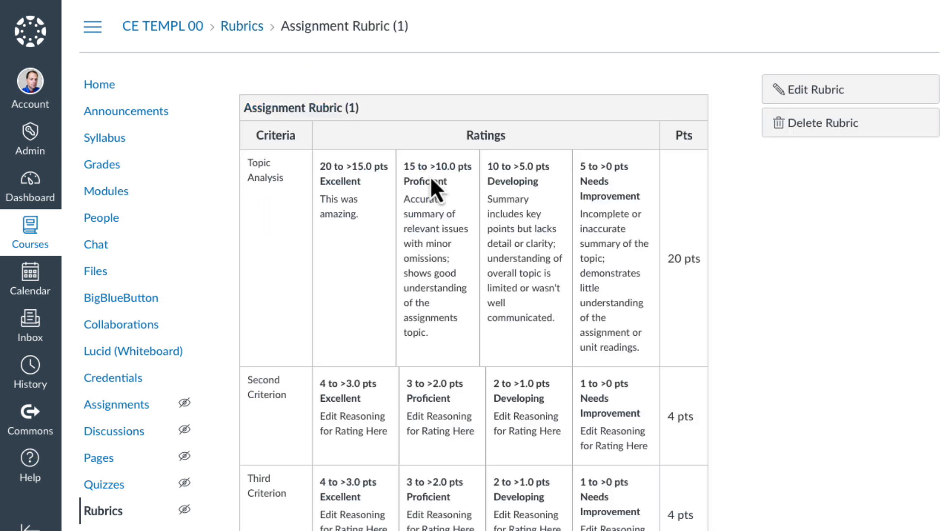
pyautogui.scroll(-1, 434, 176)
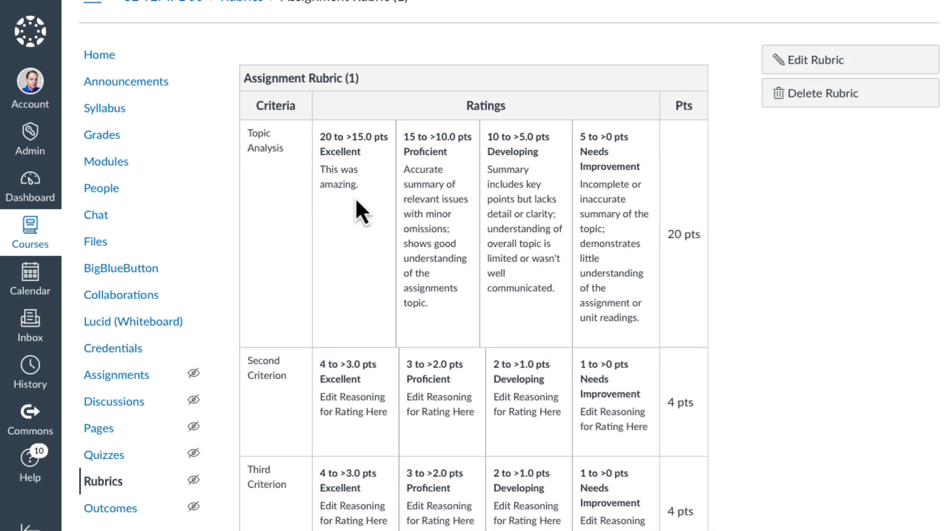
pyautogui.scroll(-3, 326, 253)
pyautogui.scroll(4, 326, 253)
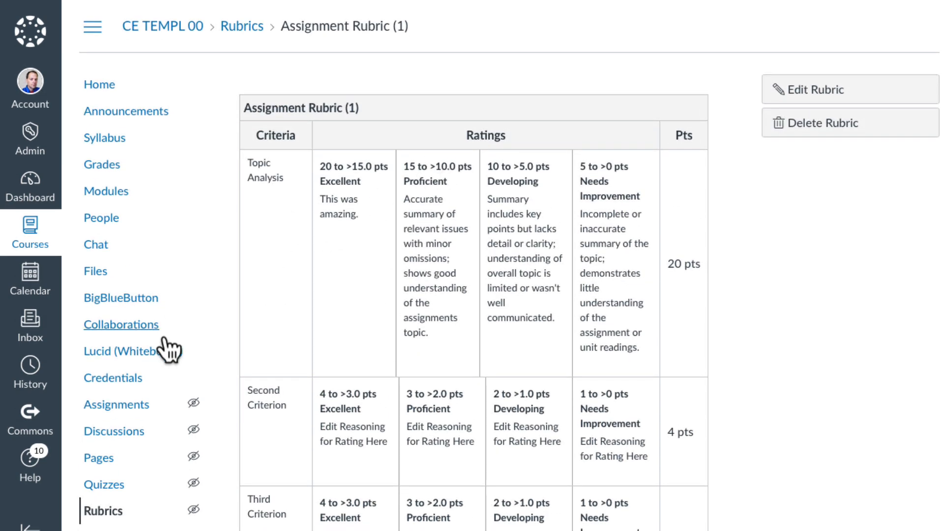
# Return to the rubrics list, start a new rubric, and examine its add-criterion and add-rating forms, cancelling each without entering anything.
pyautogui.click(92, 511)
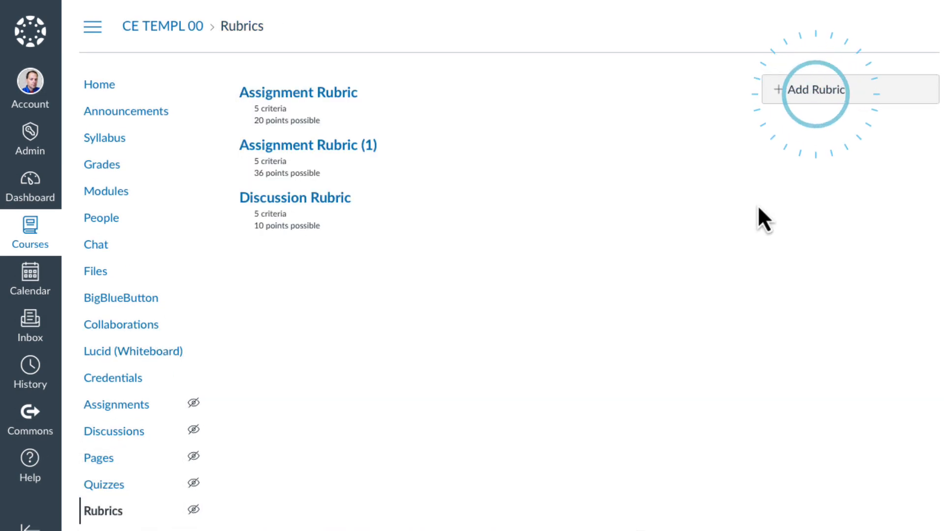
pyautogui.click(856, 95)
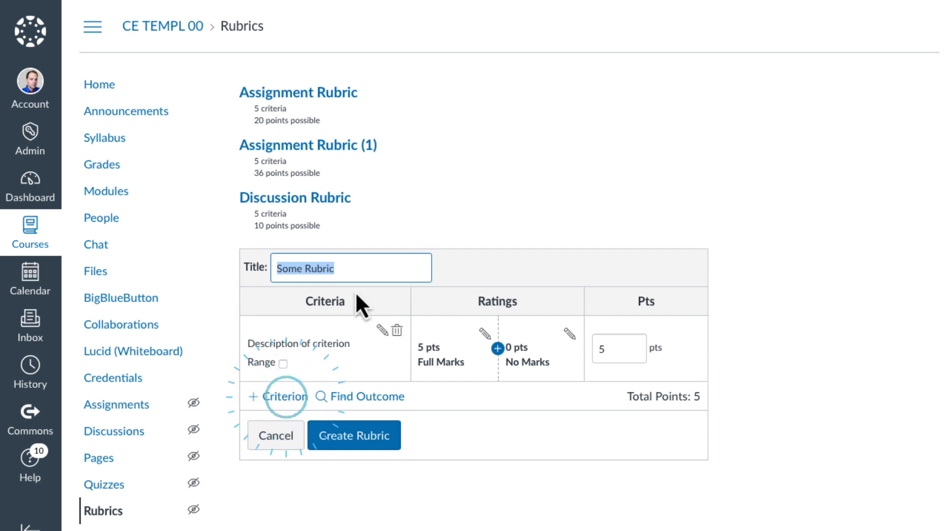
pyautogui.click(271, 398)
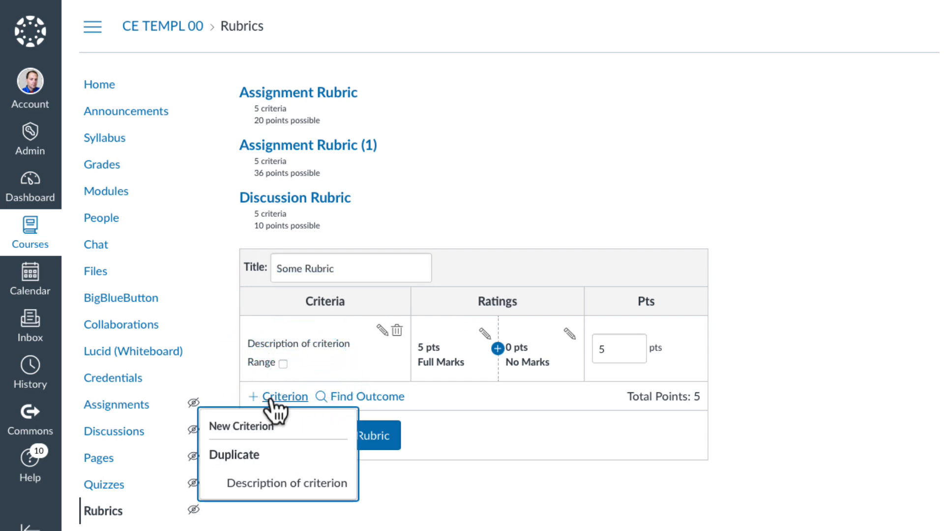
pyautogui.click(266, 427)
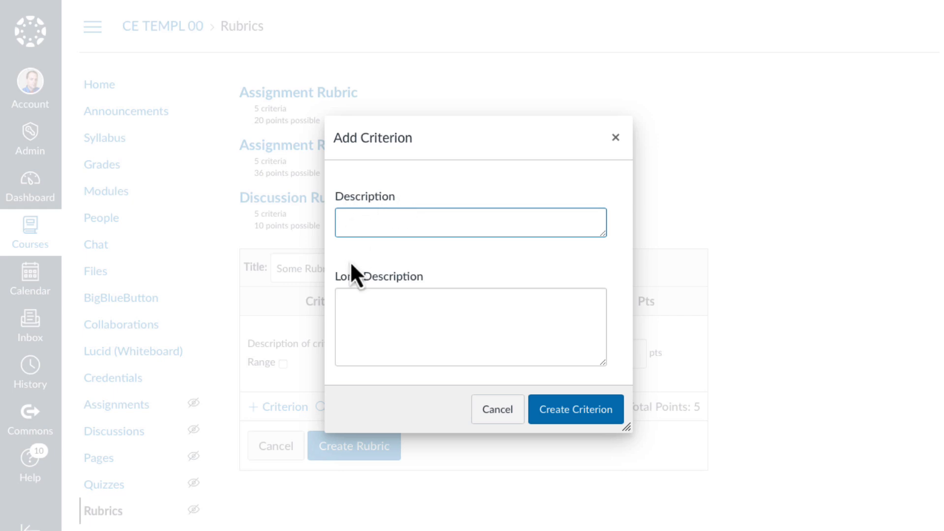
pyautogui.click(497, 410)
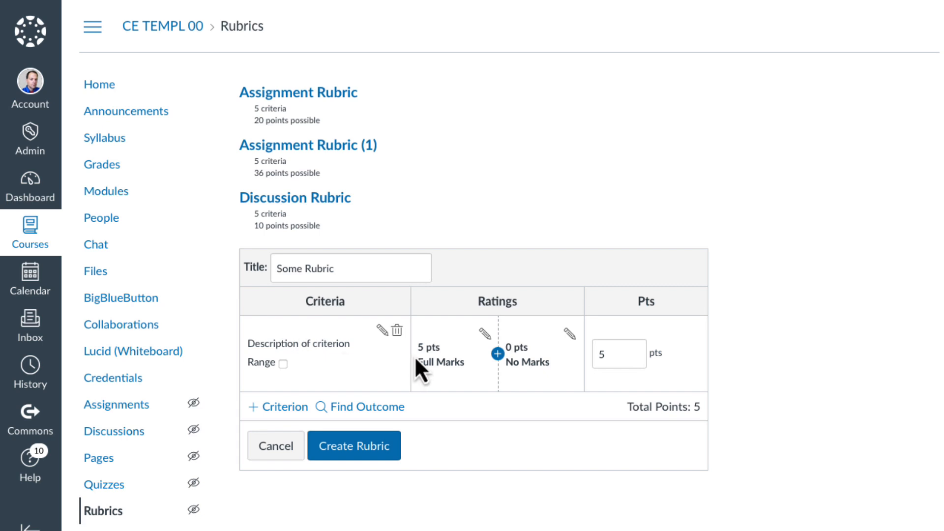
pyautogui.click(498, 353)
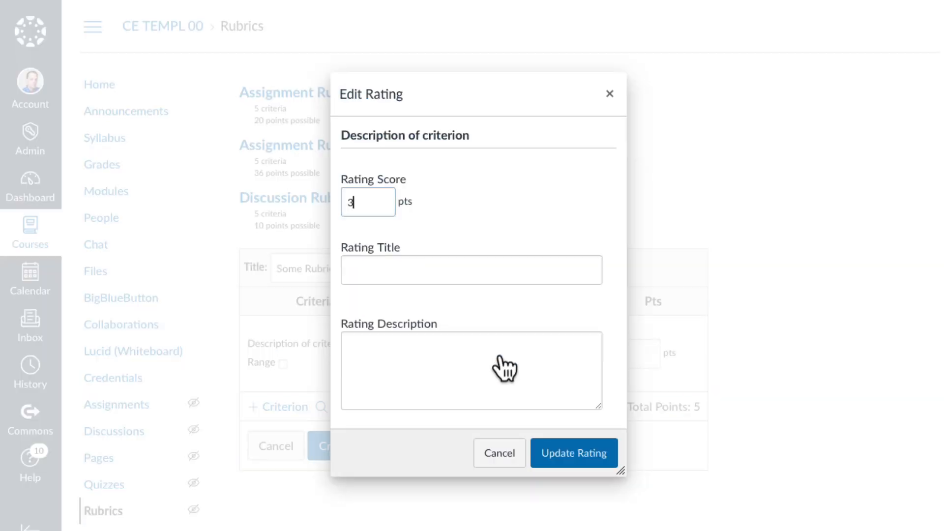
pyautogui.click(507, 453)
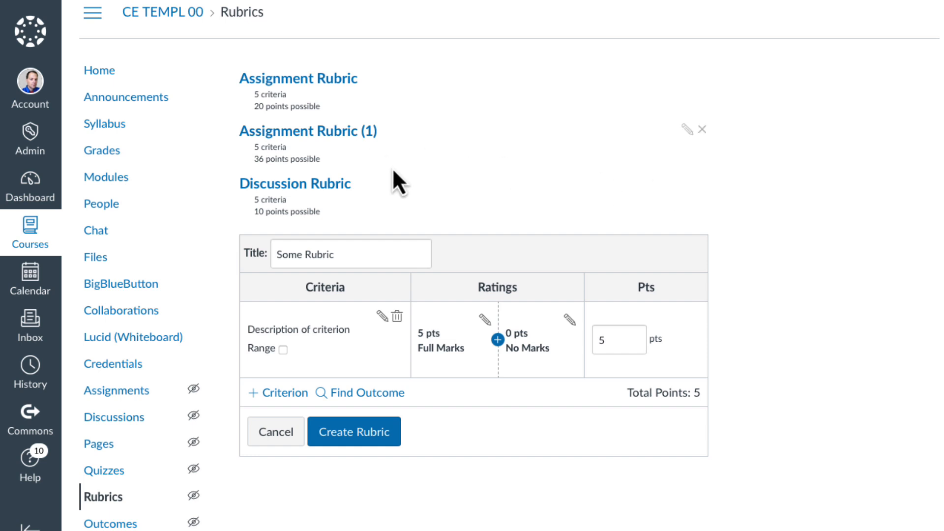
# Open "Assignment 3b: [Assignment Name] Submission" from the course assignments and delete its attached Assignment Rubric, confirming the deletion.
pyautogui.click(125, 391)
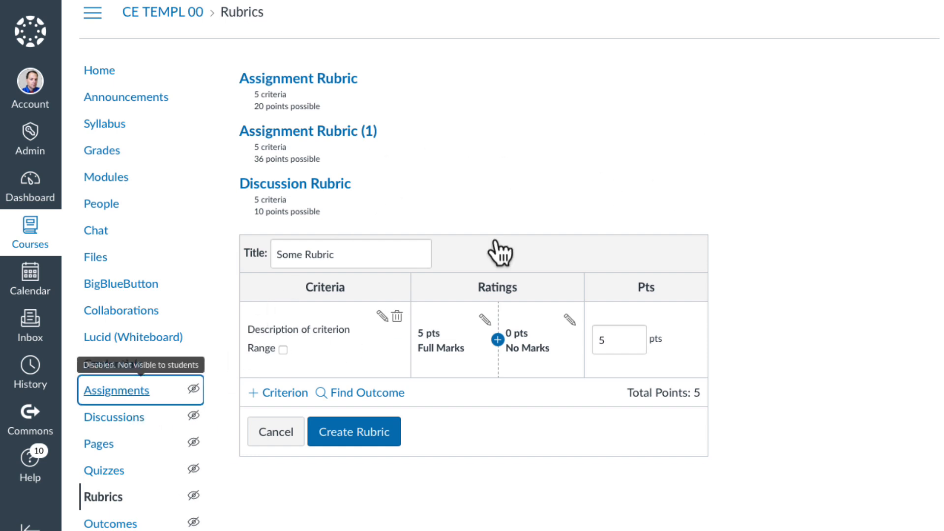
pyautogui.scroll(-1, 598, 205)
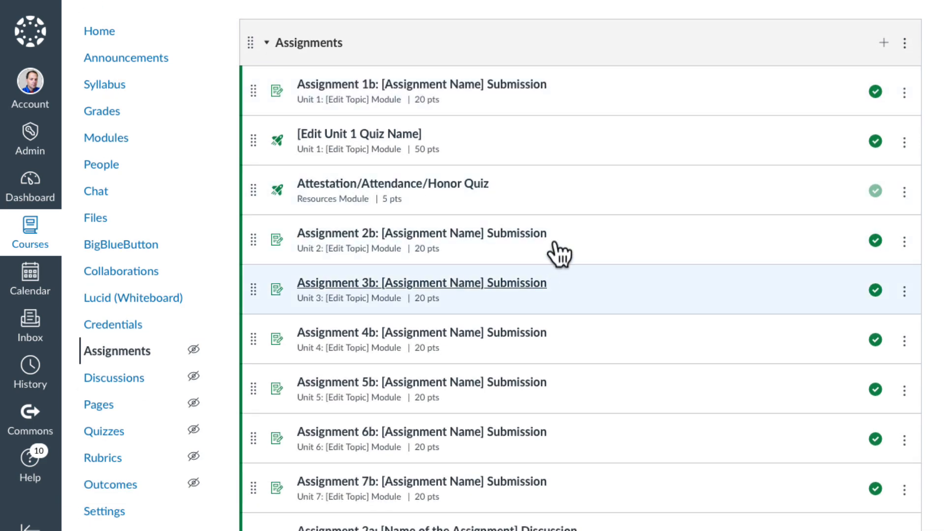
pyautogui.click(539, 283)
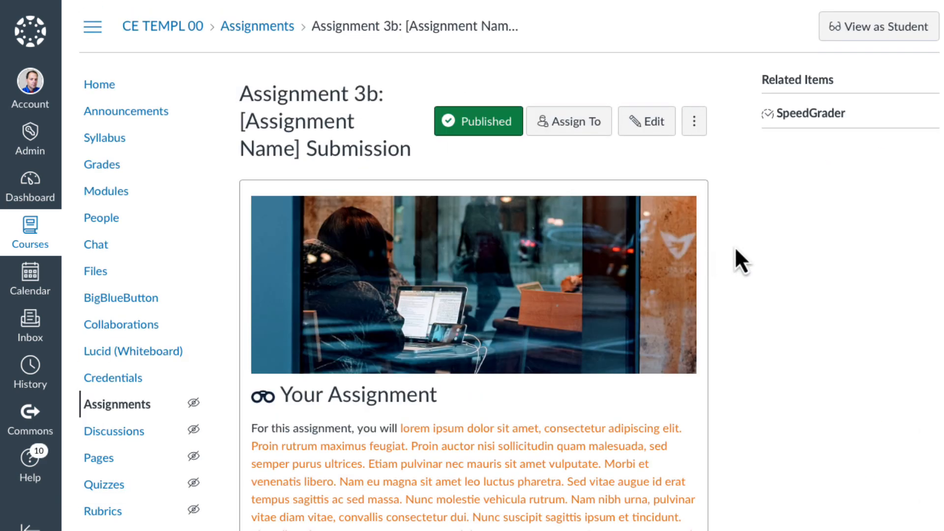
pyautogui.scroll(-10, 733, 247)
pyautogui.scroll(3, 733, 247)
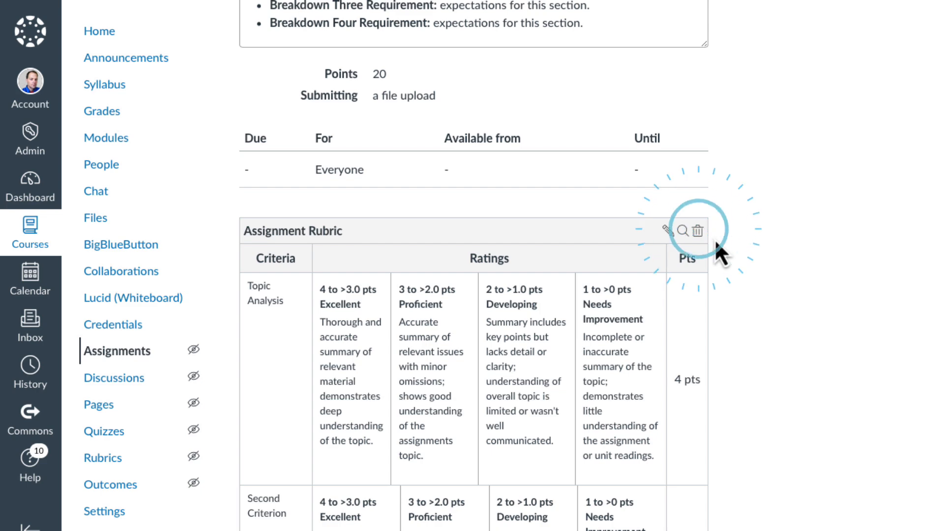
pyautogui.click(698, 231)
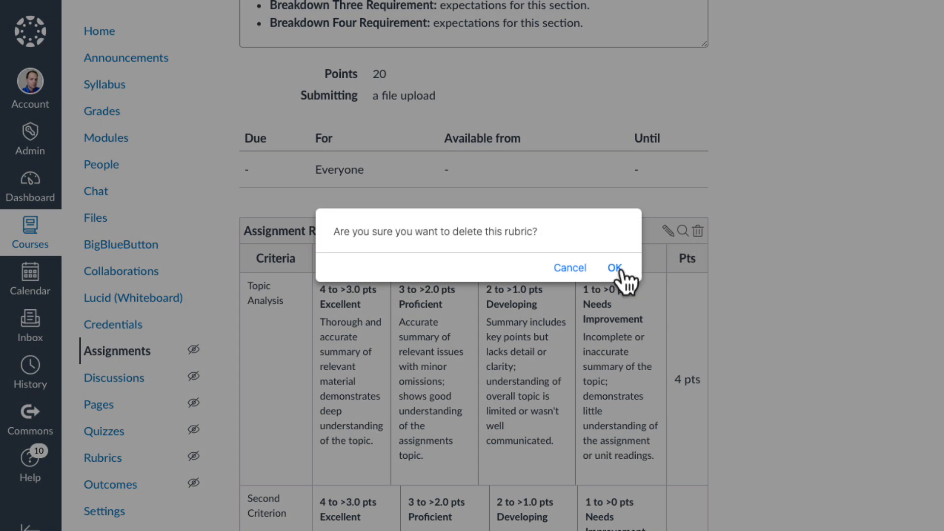
pyautogui.click(615, 269)
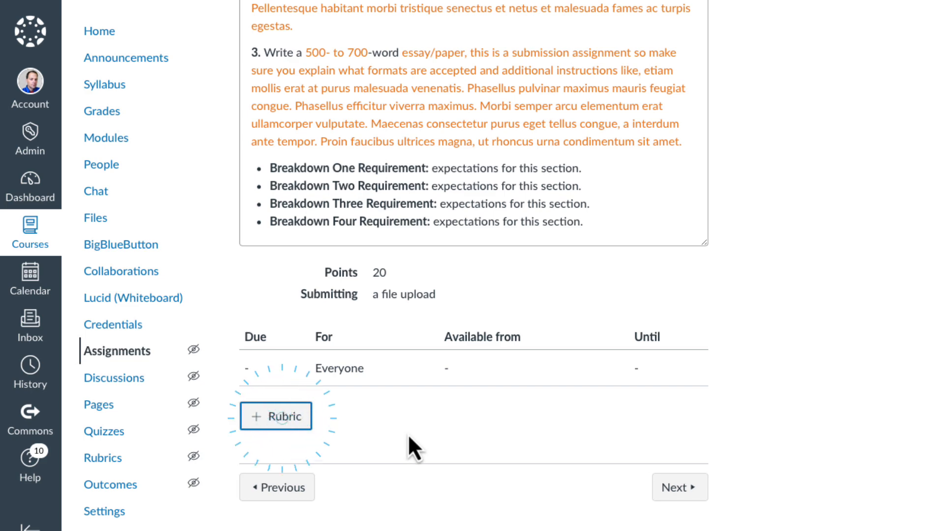
# Add a rubric to Assignment 3b by finding and selecting the existing Assignment Rubric (1) from CE TEMPL 00.
pyautogui.click(280, 419)
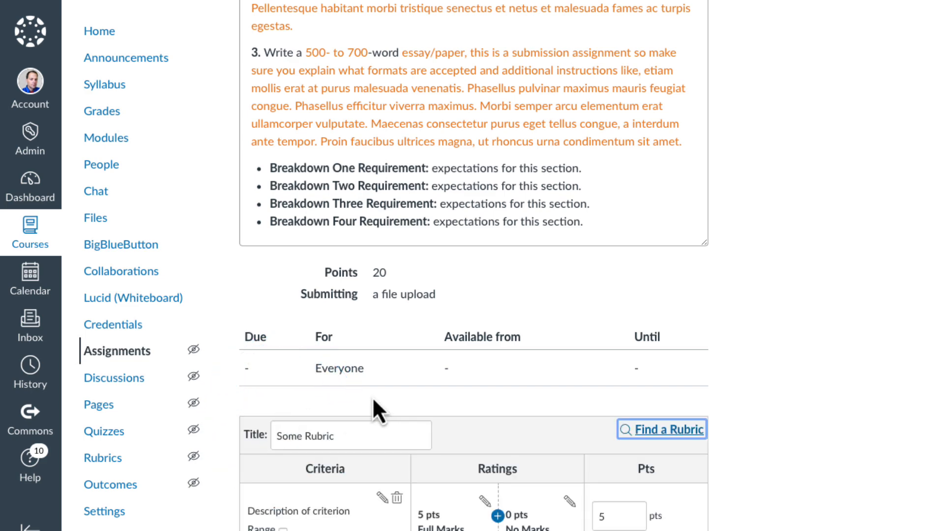
pyautogui.scroll(-3, 389, 401)
pyautogui.scroll(-2, 405, 391)
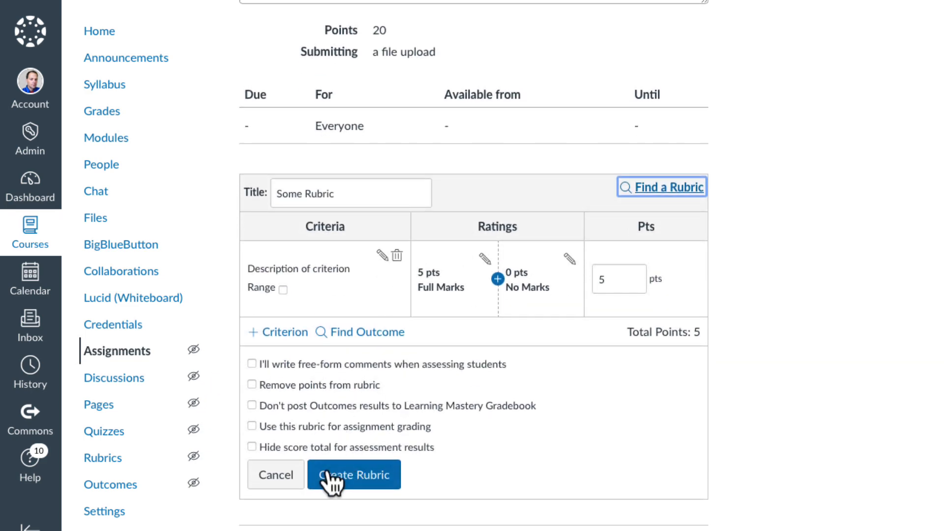
pyautogui.scroll(-1, 505, 474)
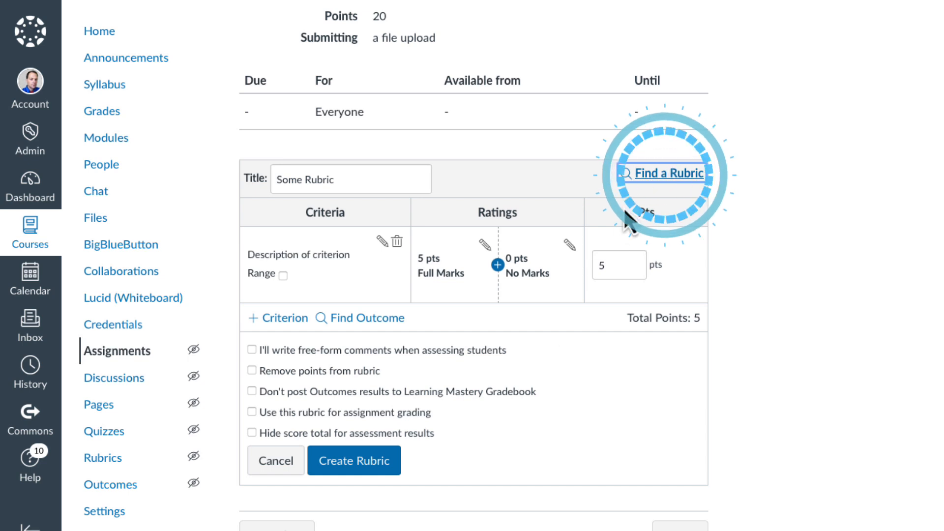
pyautogui.click(672, 172)
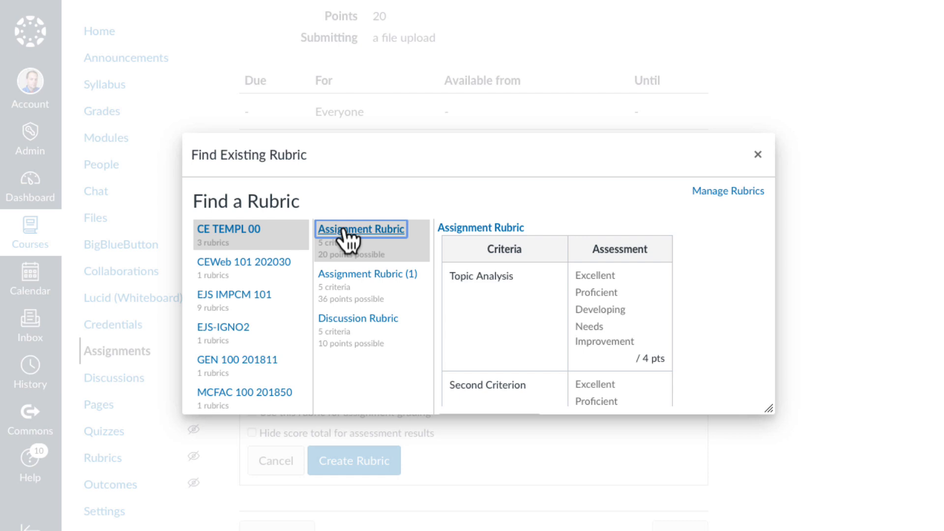
pyautogui.click(408, 278)
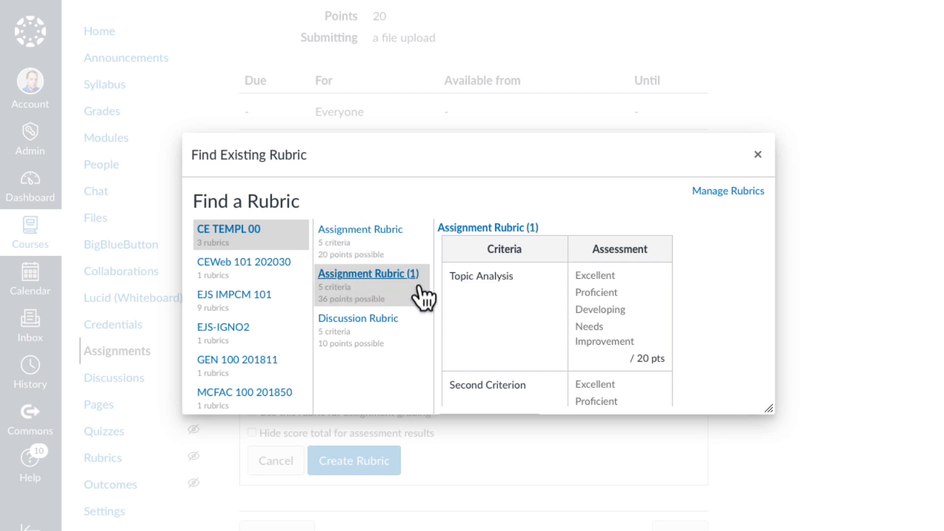
pyautogui.click(484, 227)
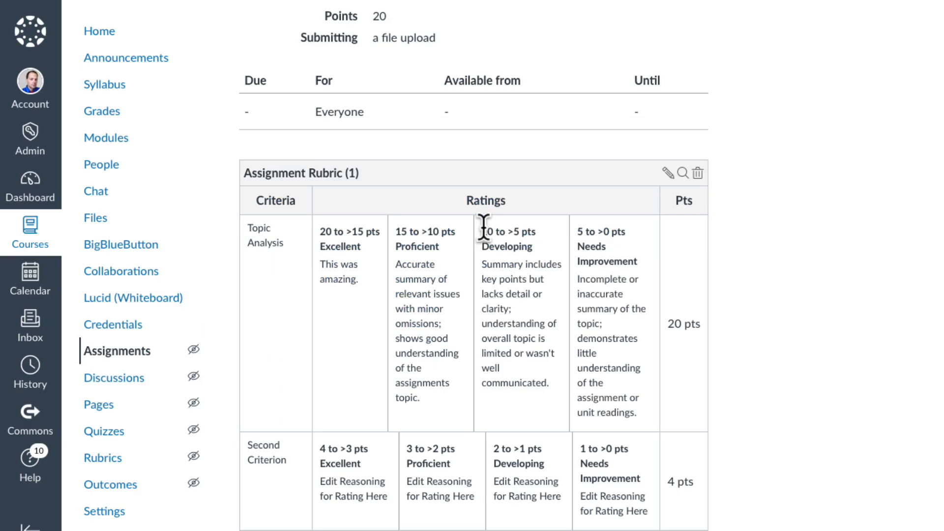
# Review the attached Assignment Rubric (1) and compare its total points with the points set for Assignment 3b.
pyautogui.scroll(-2, 780, 267)
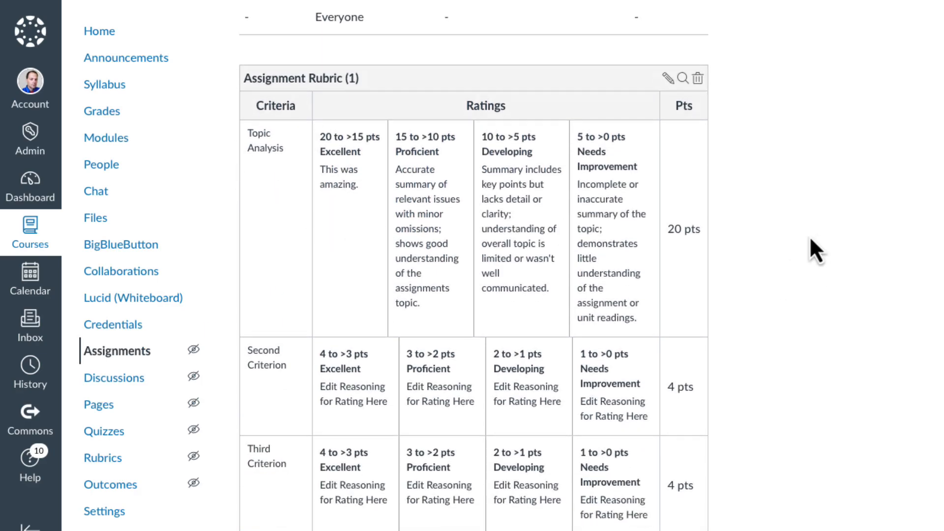
pyautogui.scroll(-5, 811, 239)
pyautogui.scroll(8, 811, 238)
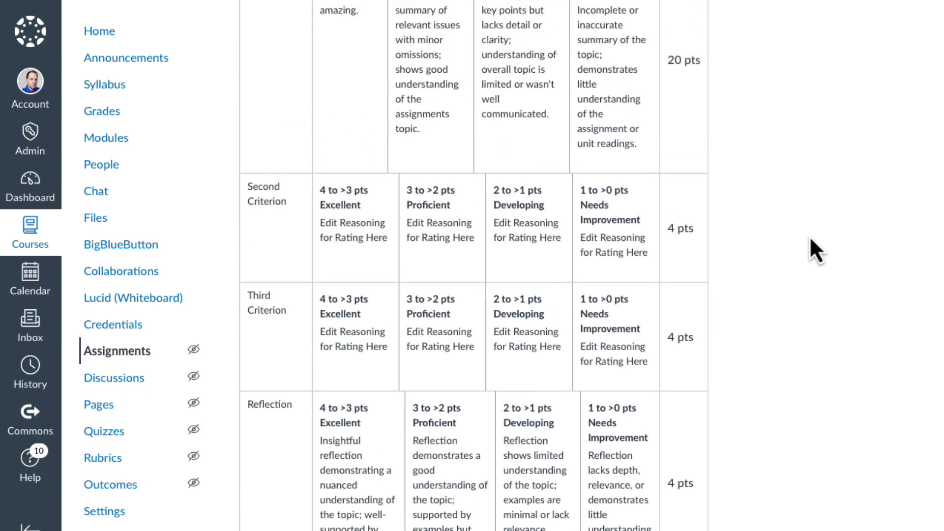
pyautogui.scroll(-13, 811, 238)
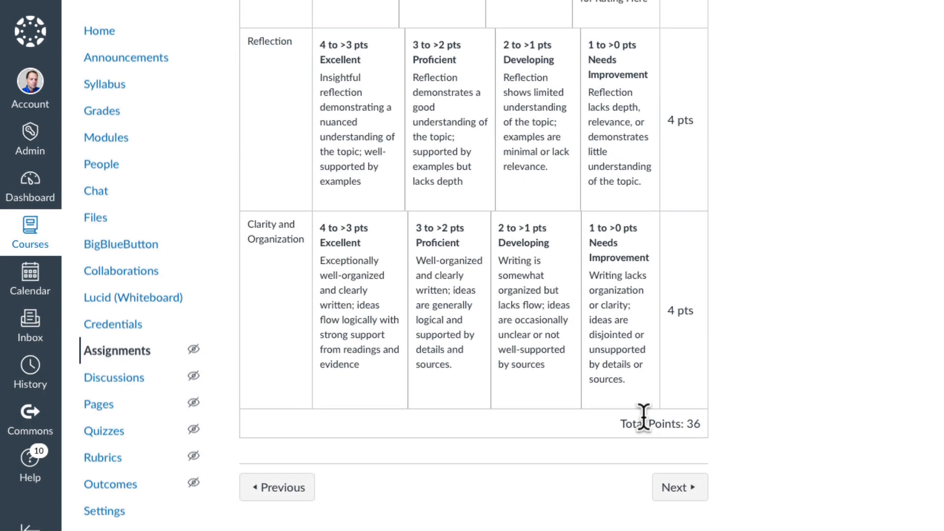
pyautogui.scroll(15, 790, 367)
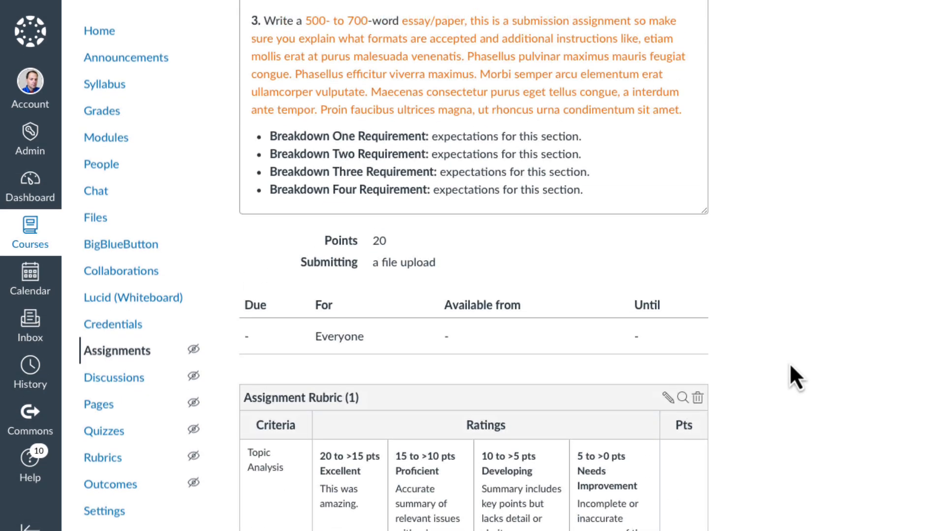
pyautogui.scroll(-9, 790, 362)
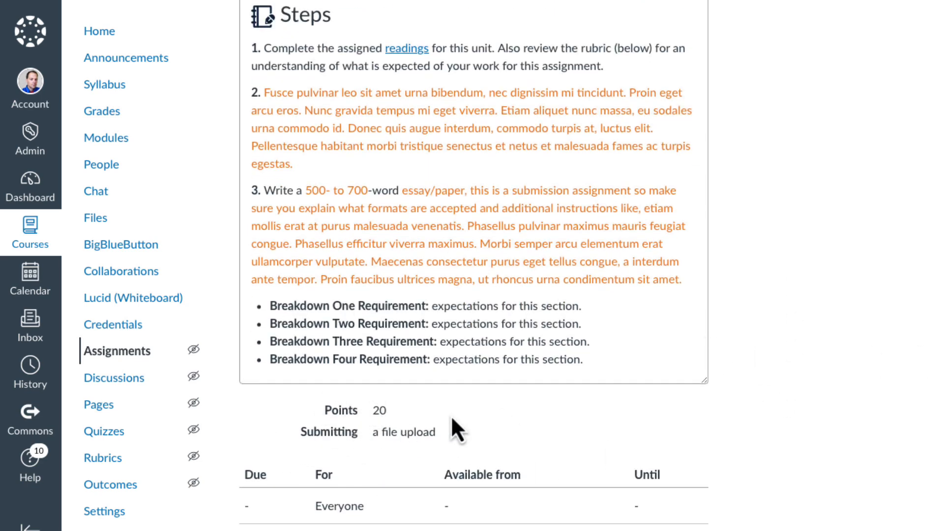
# Edit Assignment 3b to set its points to 36 and save the assignment.
pyautogui.scroll(10, 896, 387)
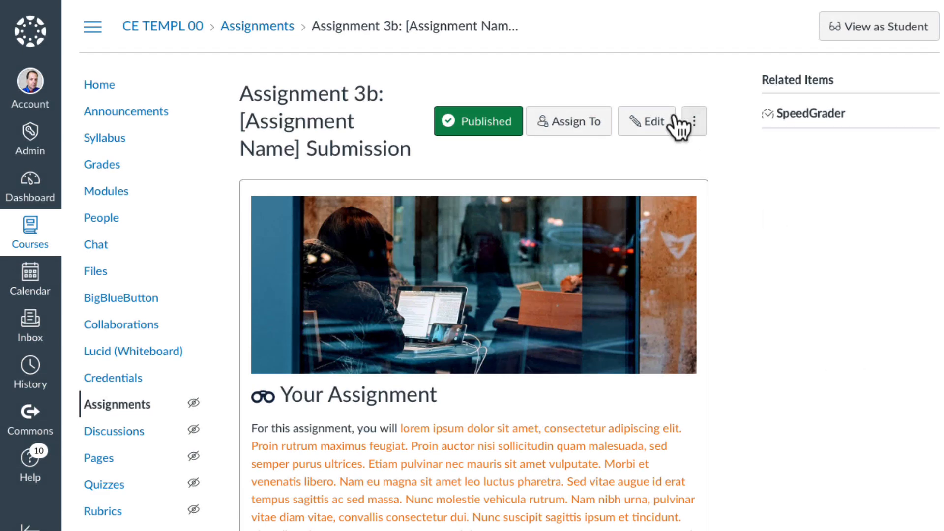
pyautogui.click(651, 122)
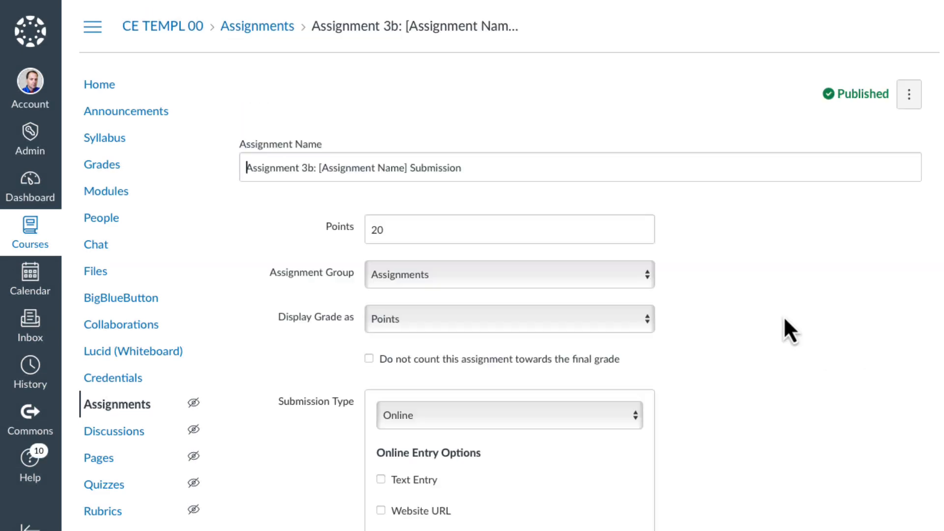
pyautogui.scroll(-5, 768, 316)
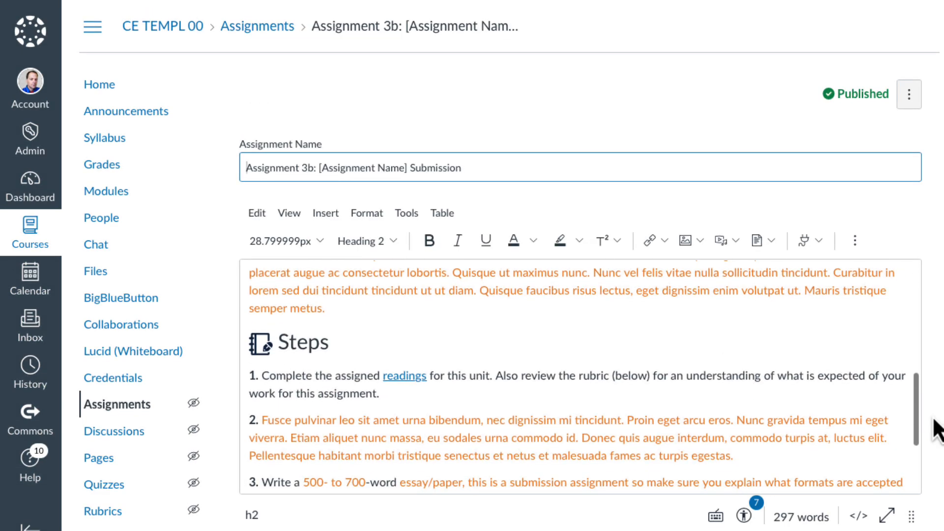
pyautogui.scroll(-3, 935, 428)
pyautogui.scroll(-3, 934, 428)
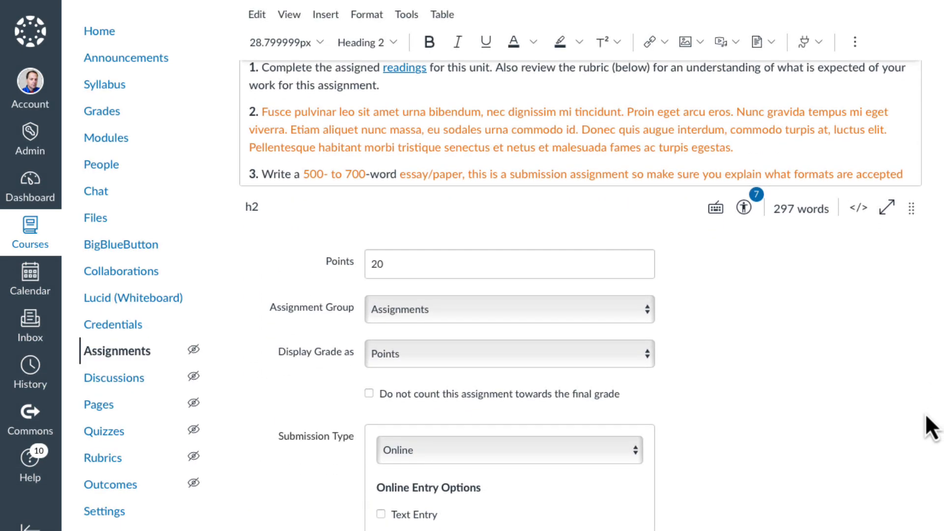
pyautogui.doubleClick(389, 263)
pyautogui.write('36')
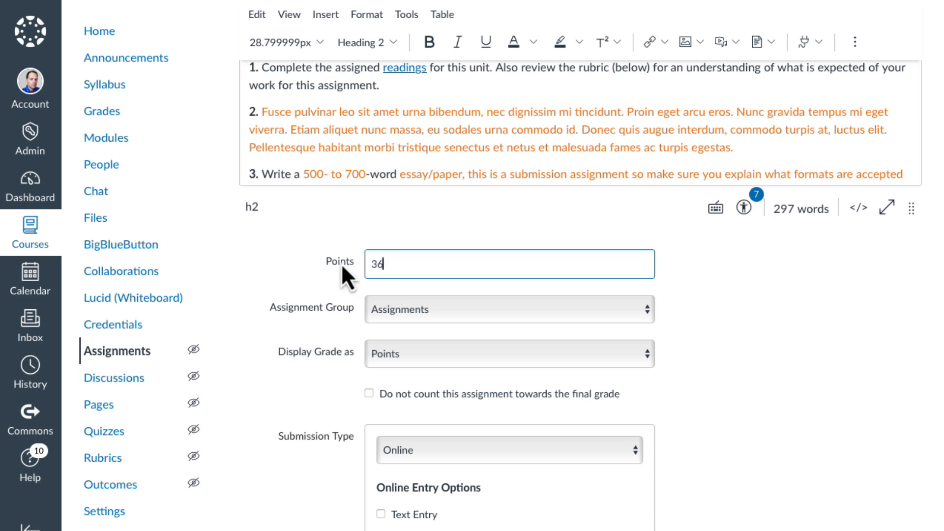
pyautogui.click(789, 352)
pyautogui.scroll(-15, 789, 351)
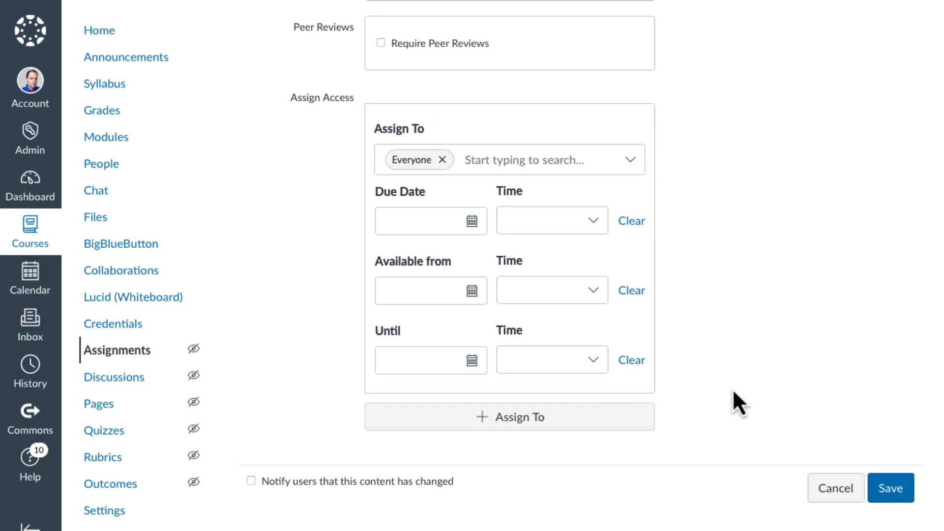
pyautogui.click(892, 489)
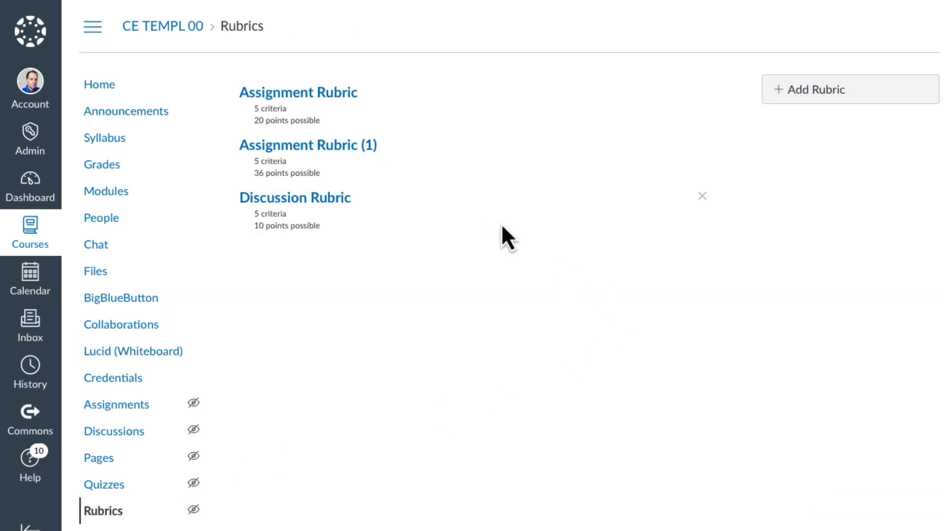
# Open "Assignment 3b: [Assignment Name] Submission" from the course assignments and delete its attached Assignment Rubric (1), confirming the deletion.
pyautogui.click(101, 406)
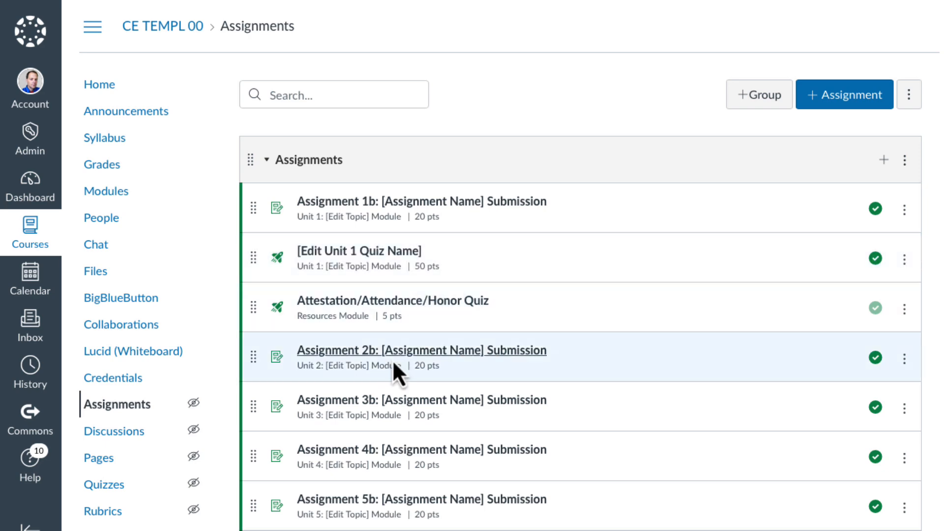
pyautogui.click(404, 403)
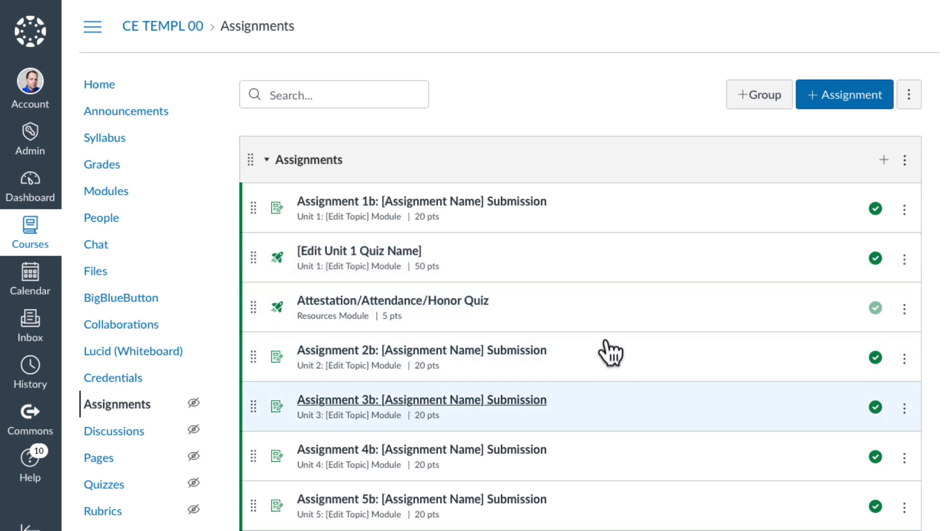
pyautogui.scroll(-9, 789, 303)
pyautogui.scroll(-9, 789, 303)
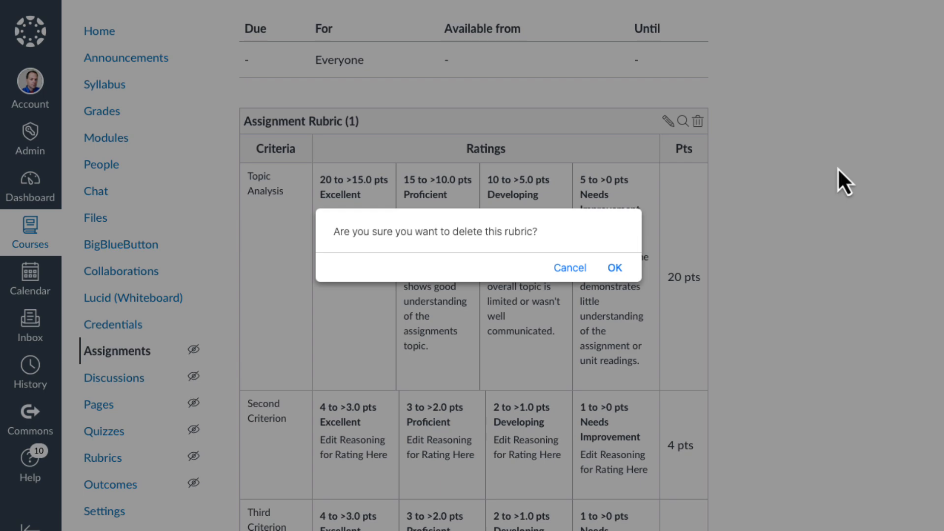
pyautogui.click(615, 269)
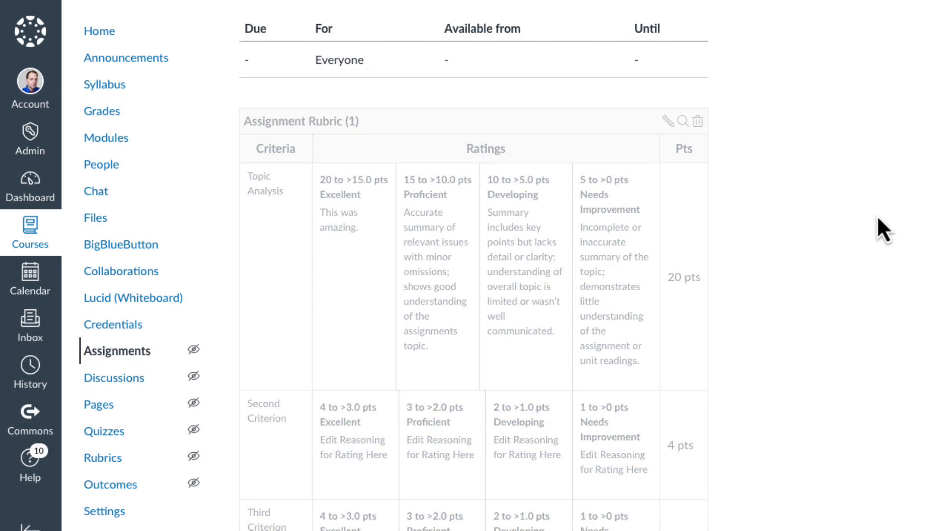
# Start adding a rubric to Assignment 3b again and open the search for existing rubrics.
pyautogui.click(295, 416)
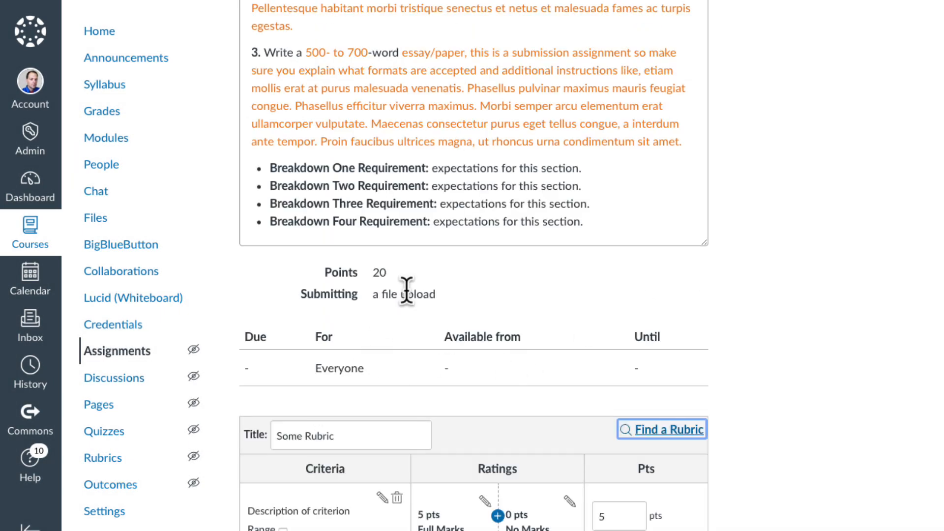
pyautogui.scroll(-1, 860, 334)
pyautogui.scroll(-5, 860, 319)
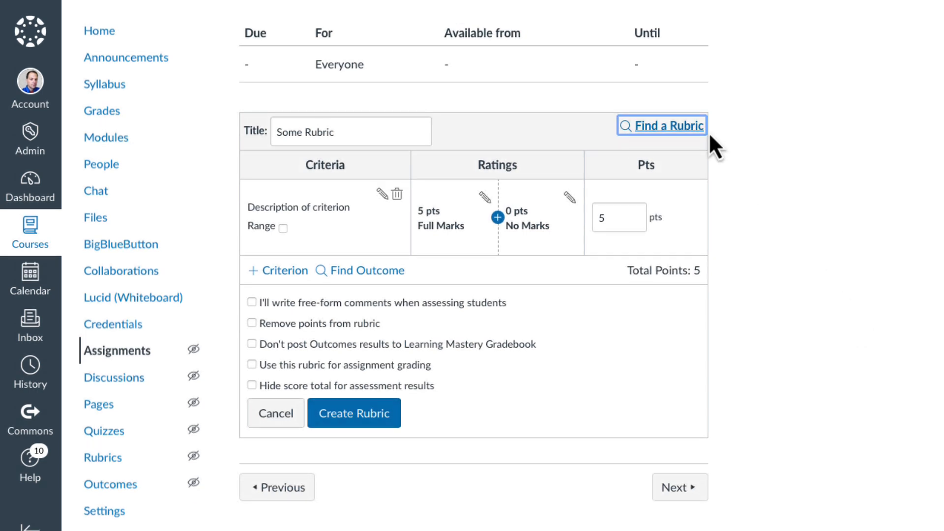
pyautogui.click(664, 126)
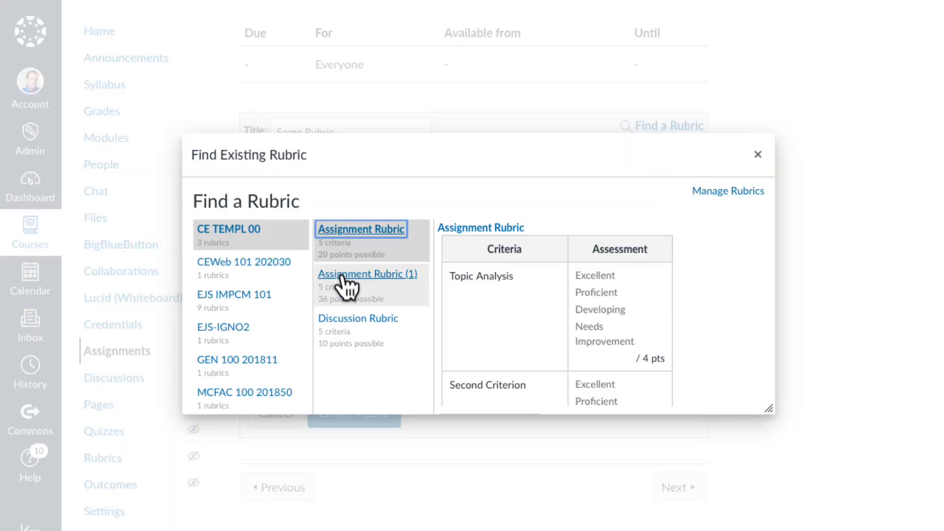